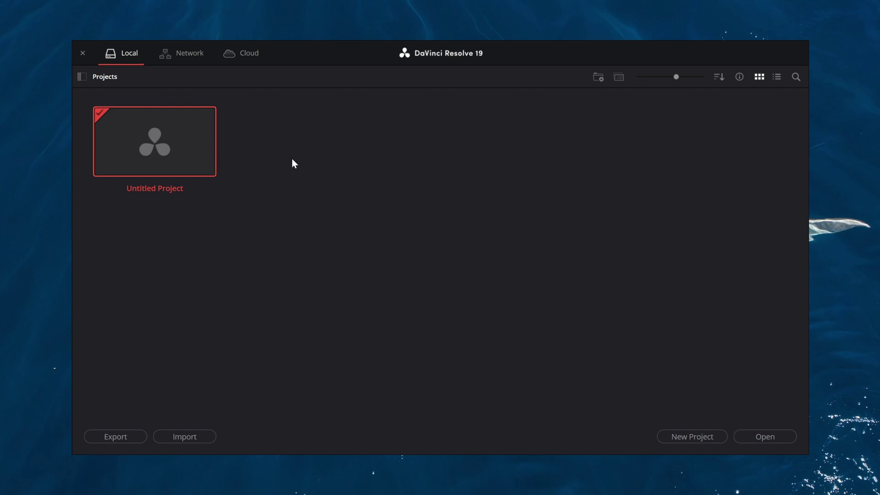
Step: Start a new project and name it 'First Project'
left_click(691, 435)
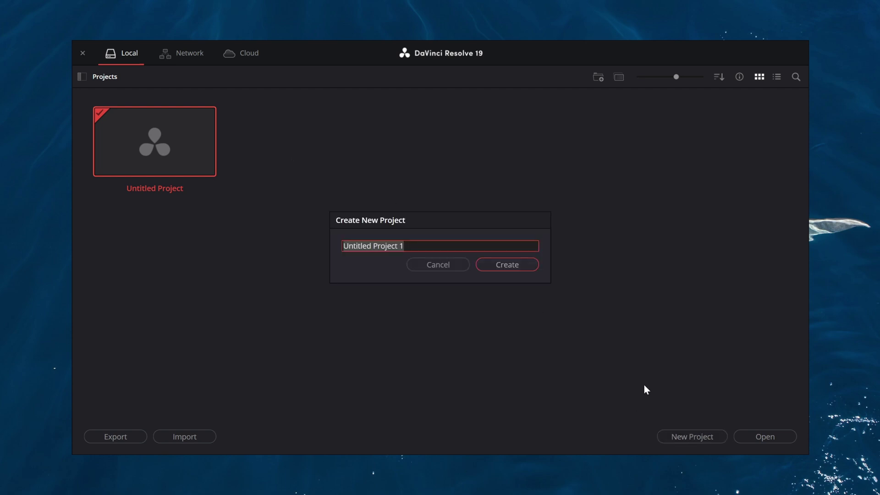
type("First Pro")
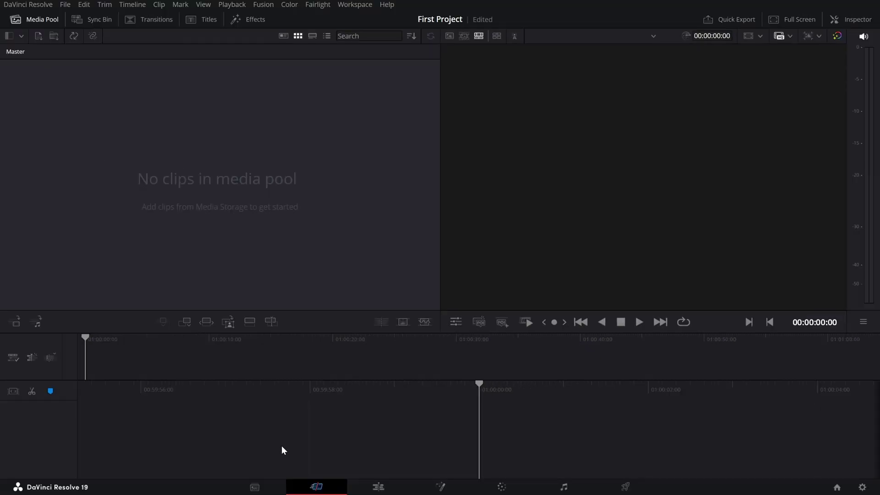
Step: Visit the Media page, then move on to the Cut page
left_click(256, 486)
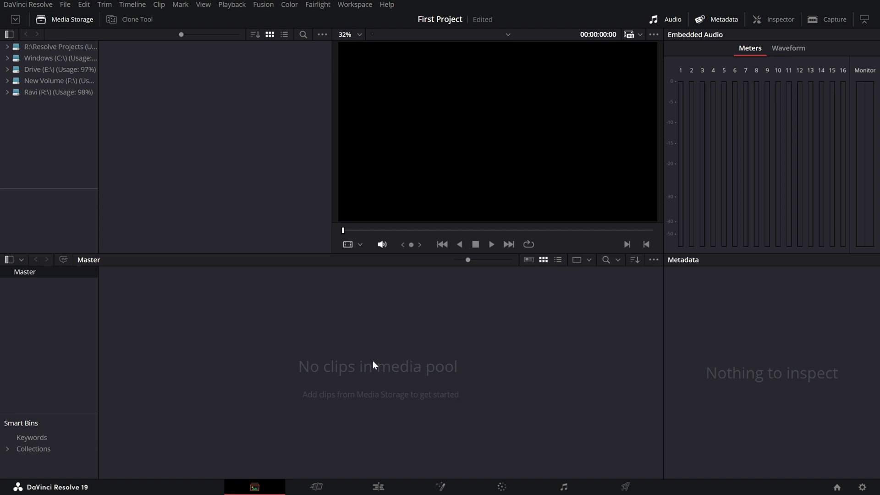
left_click(316, 487)
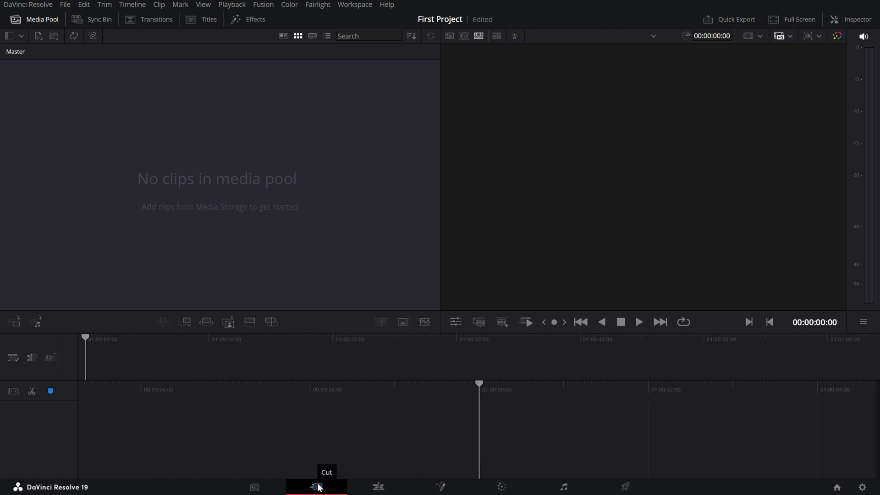
Step: Pass through the Edit page and land on the Fusion page
left_click(377, 487)
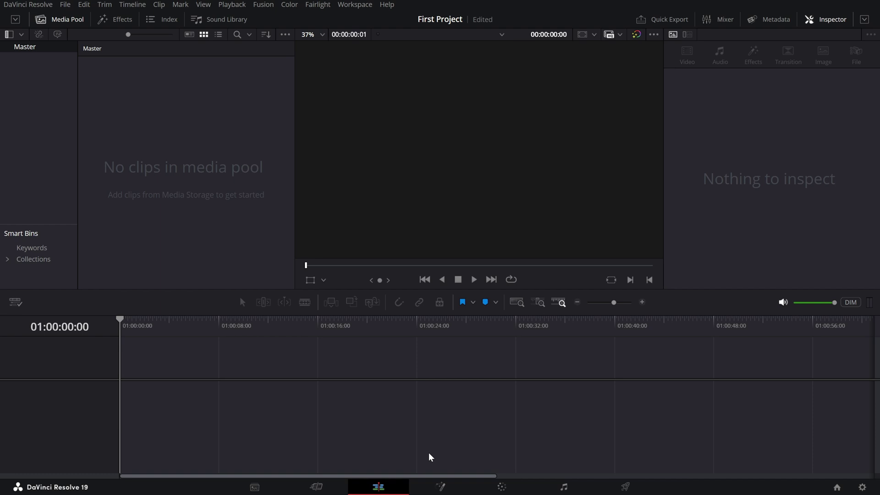
left_click(439, 487)
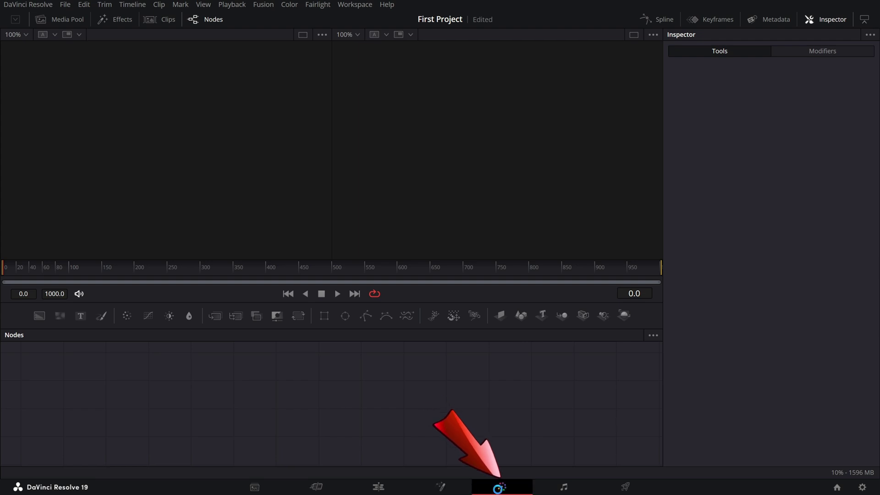
Step: On the Color page view the Primaries and HDR wheels, then move to Fairlight
left_click(503, 492)
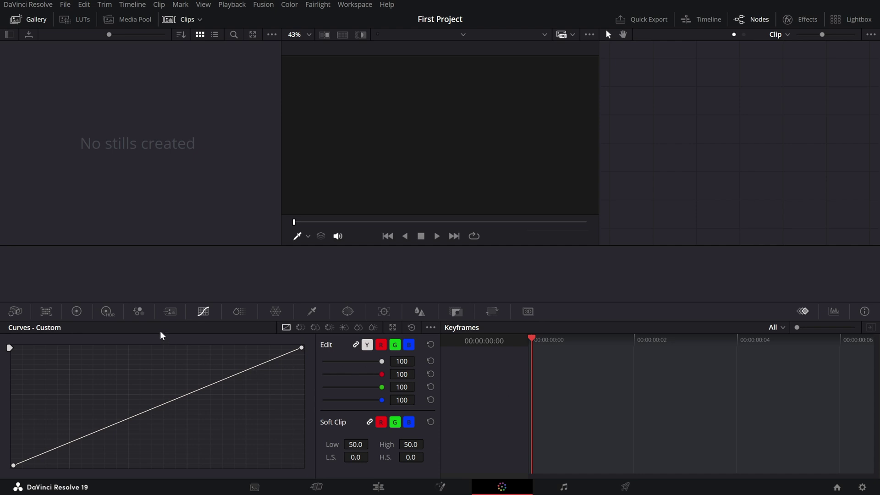
left_click(78, 312)
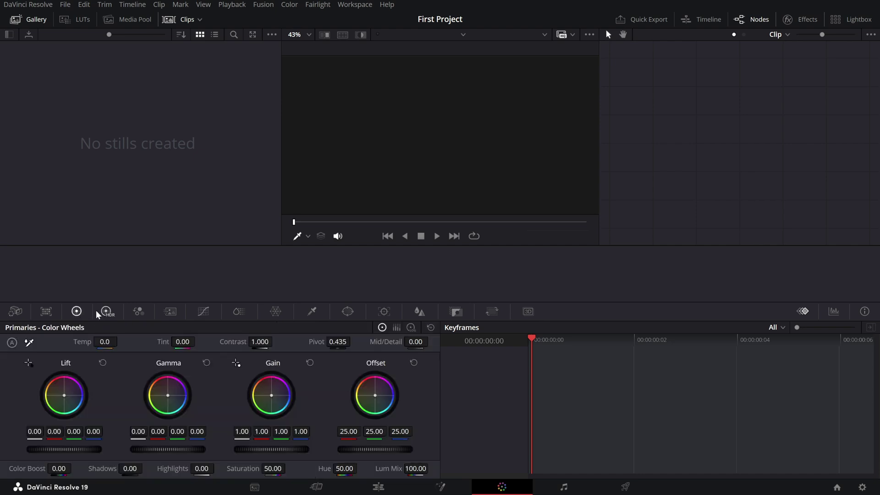
left_click(108, 312)
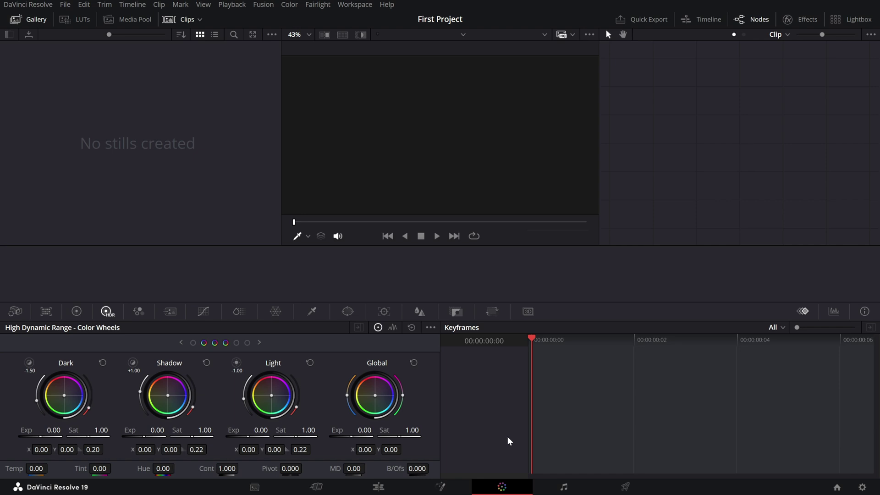
left_click(563, 487)
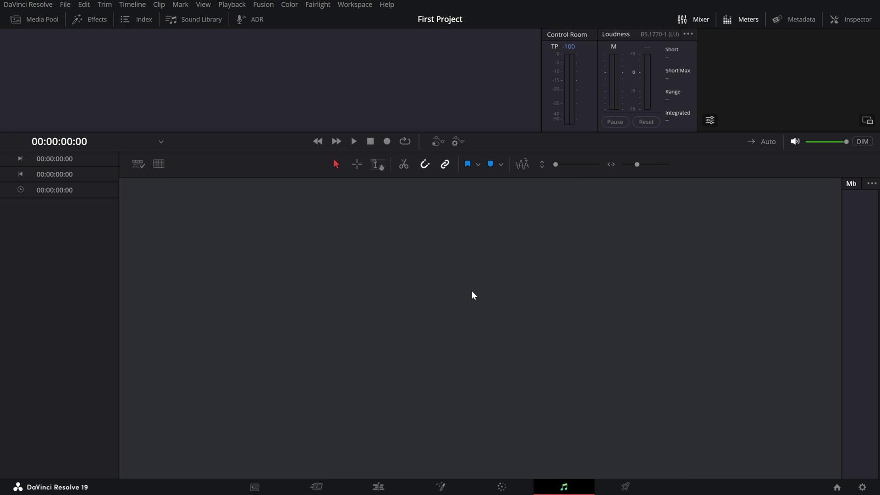
Step: View the Deliver page's Render Settings, then go back to the Edit page
left_click(627, 487)
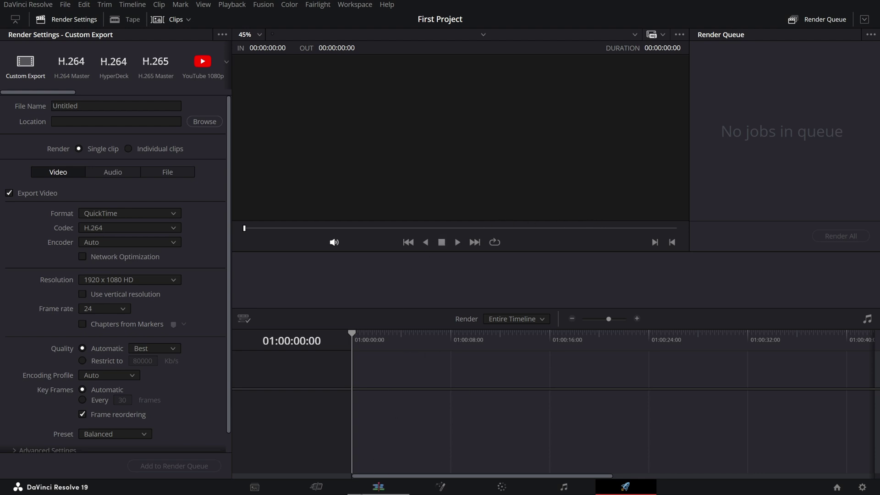
left_click(382, 488)
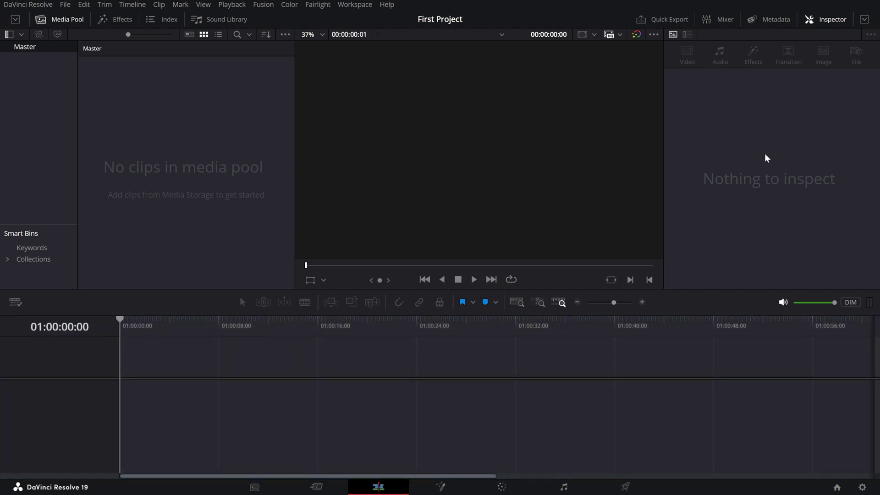
Step: Hide the Inspector panel and bring it back
left_click(815, 19)
left_click(830, 20)
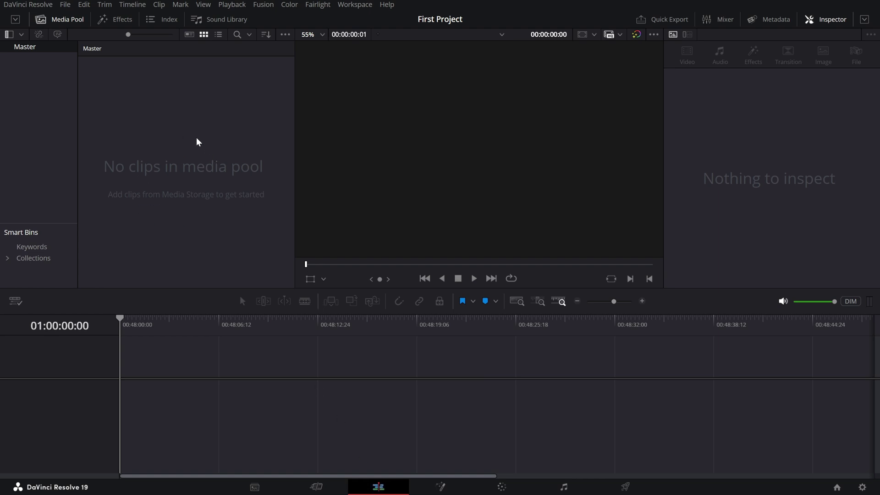
Step: Import Drone Shot1, Drone Shot2 and Vlog Music via Import Media, then clear the selection
right_click(175, 167)
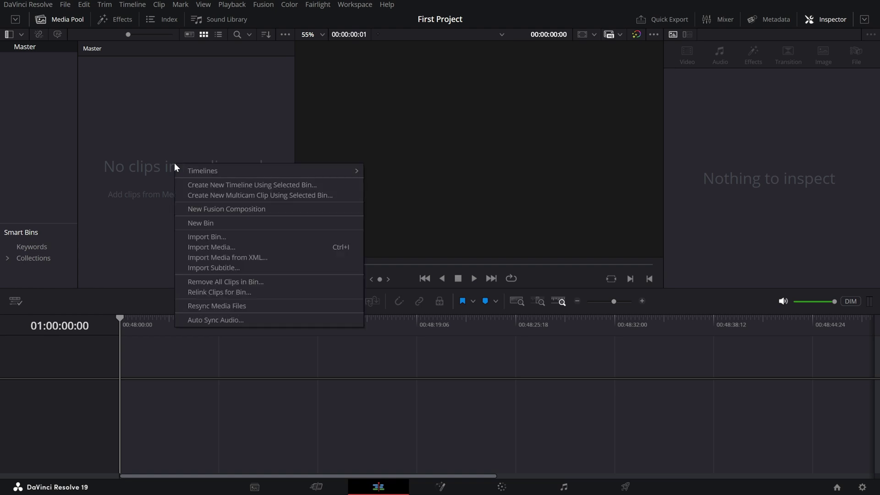
left_click(201, 247)
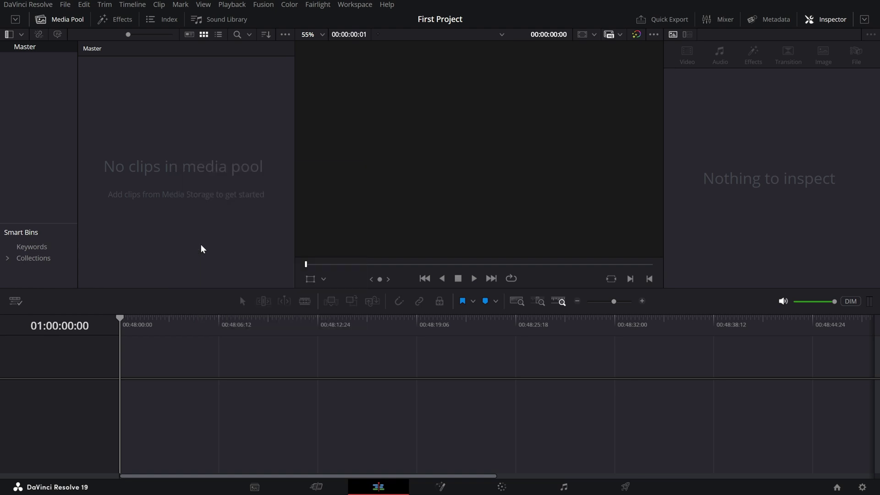
left_click(178, 114)
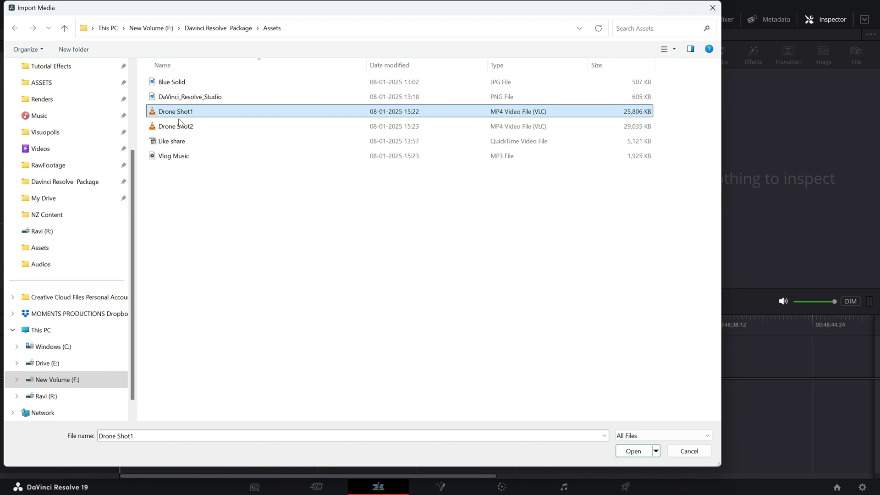
left_click(180, 126, "ctrl")
left_click(181, 156, "ctrl")
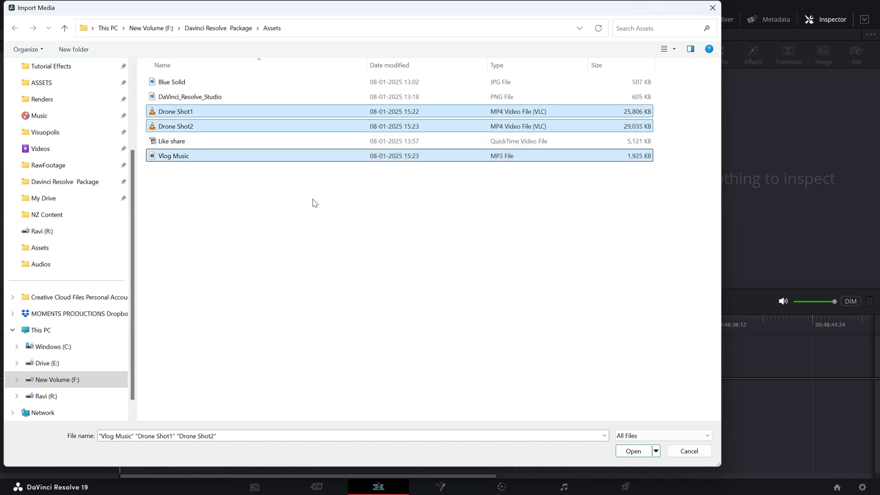
left_click(614, 451)
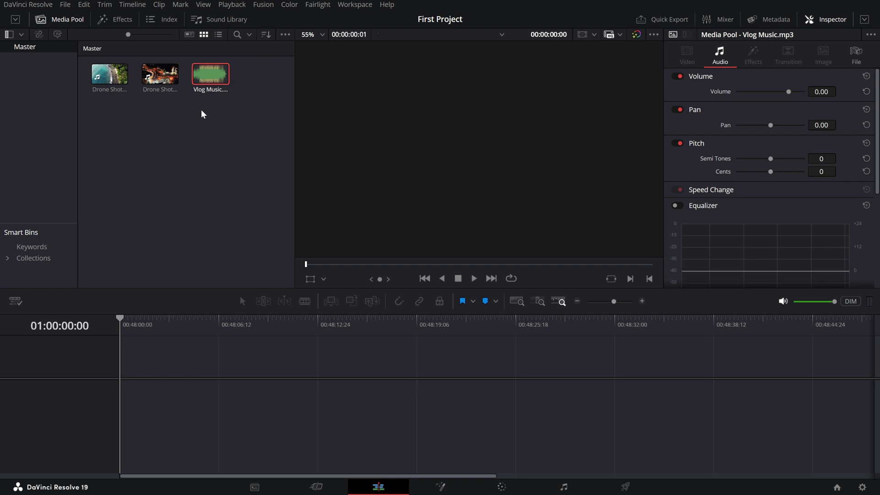
left_click(164, 107)
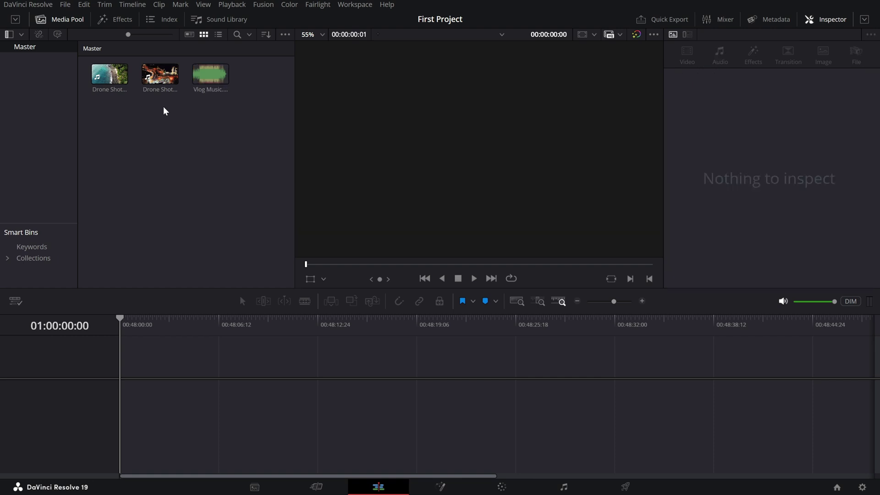
Step: Create two new media pool bins named Videos and Music
right_click(109, 106)
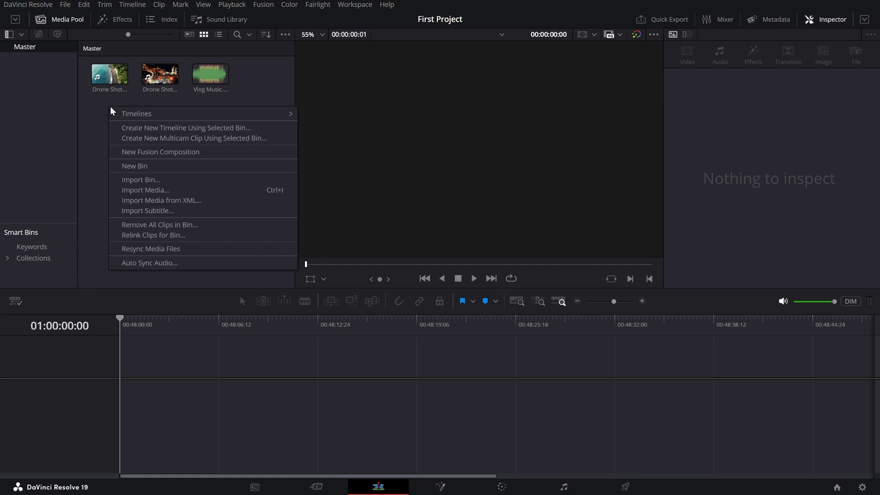
left_click(131, 164)
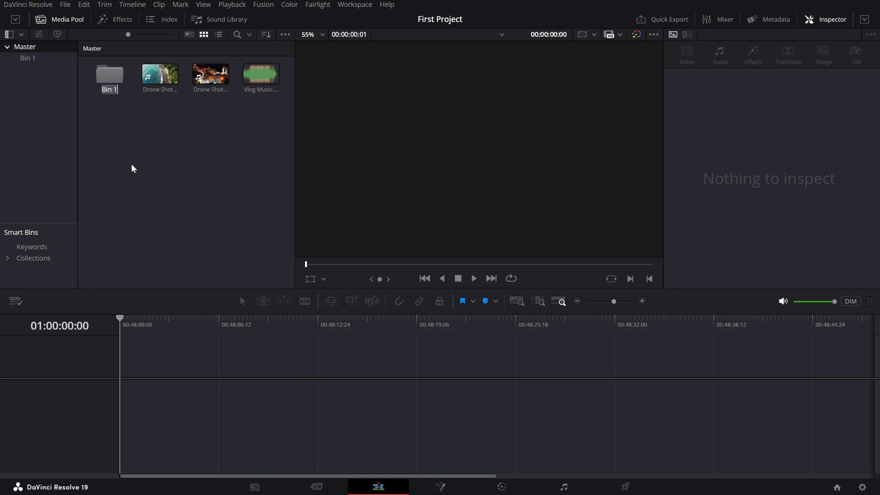
type("Videos")
key("Return")
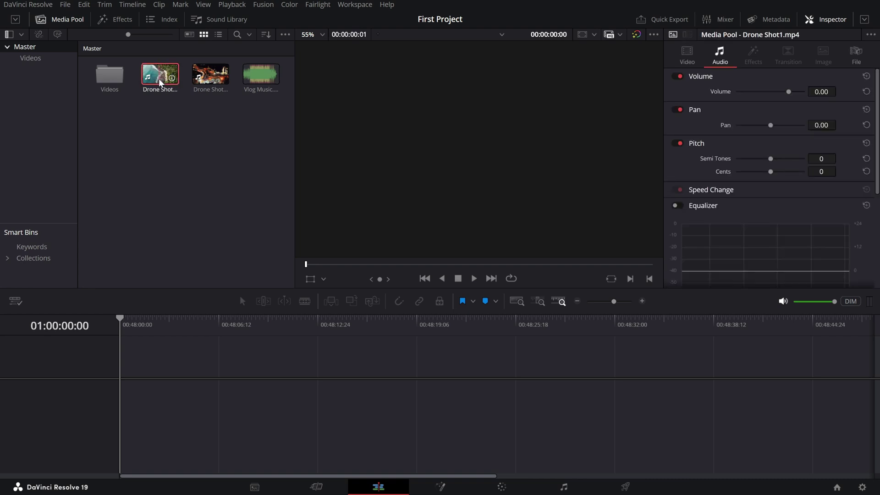
right_click(123, 107)
left_click(148, 180)
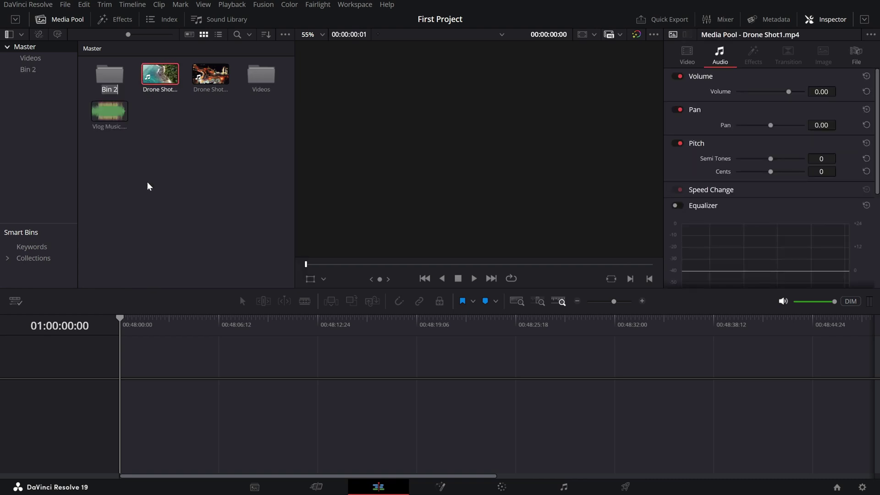
type("Music")
key("Return")
Step: Move the drone shots into Videos, check both bins, and return to Master
left_click_drag(160, 78, 261, 76)
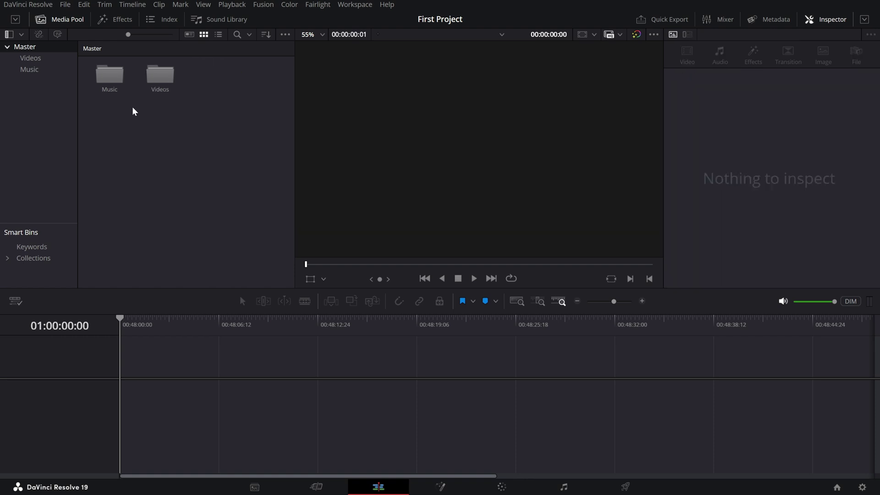
double_click(163, 80)
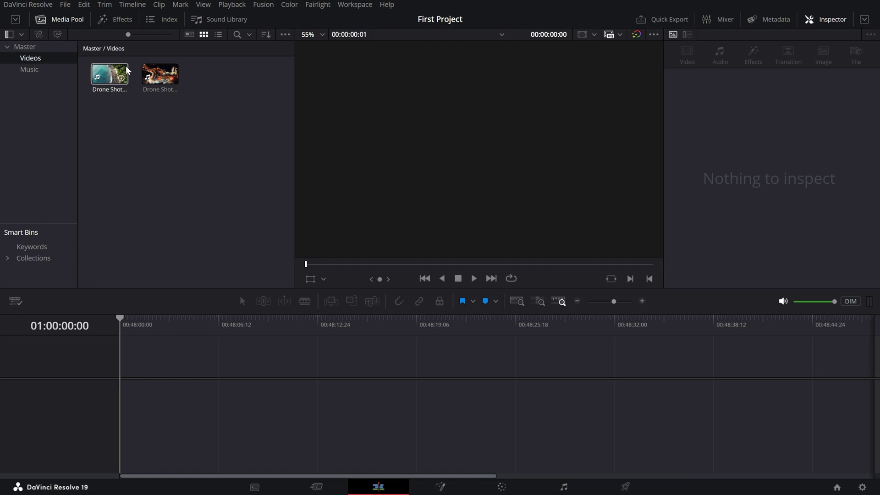
left_click(29, 69)
left_click(40, 48)
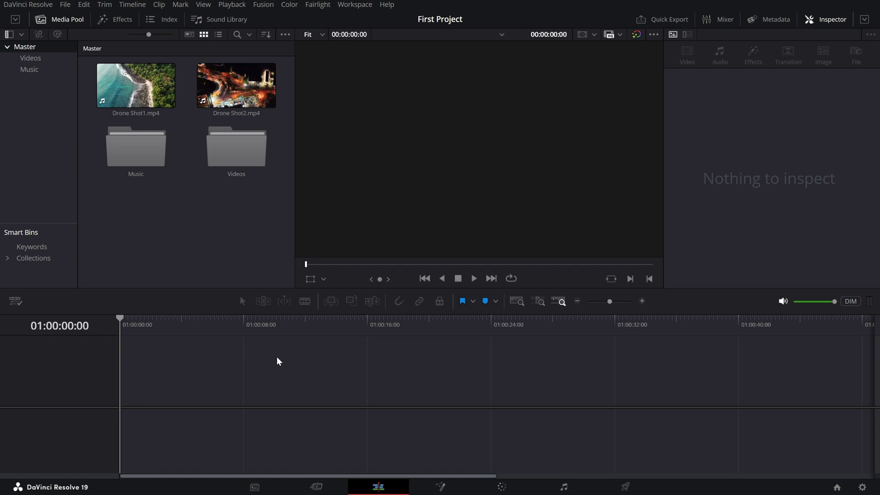
Step: Drop Drone Shot1 onto a new timeline and zoom in so it spans the track
left_click_drag(138, 94, 159, 358)
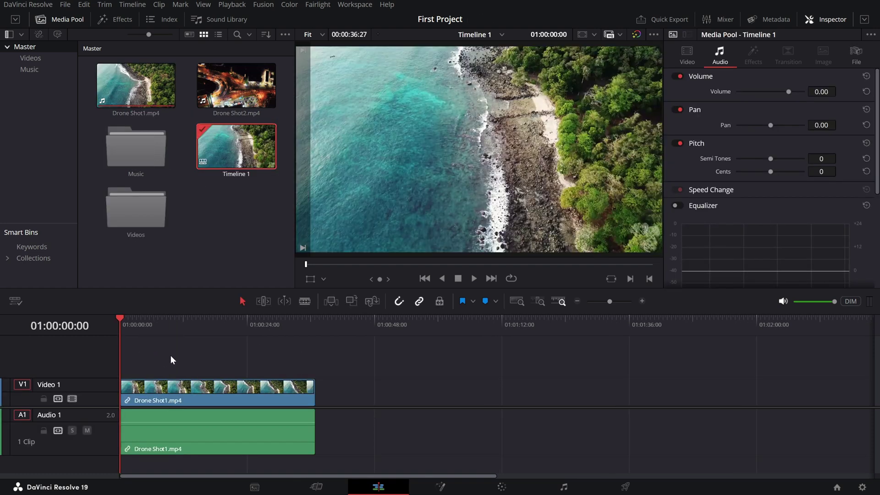
left_click_drag(609, 301, 611, 301)
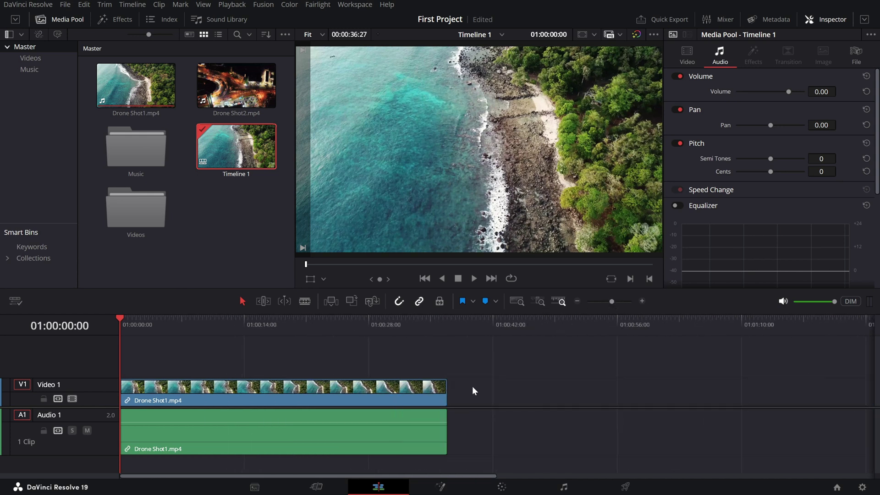
scroll(419, 359, "up", 3)
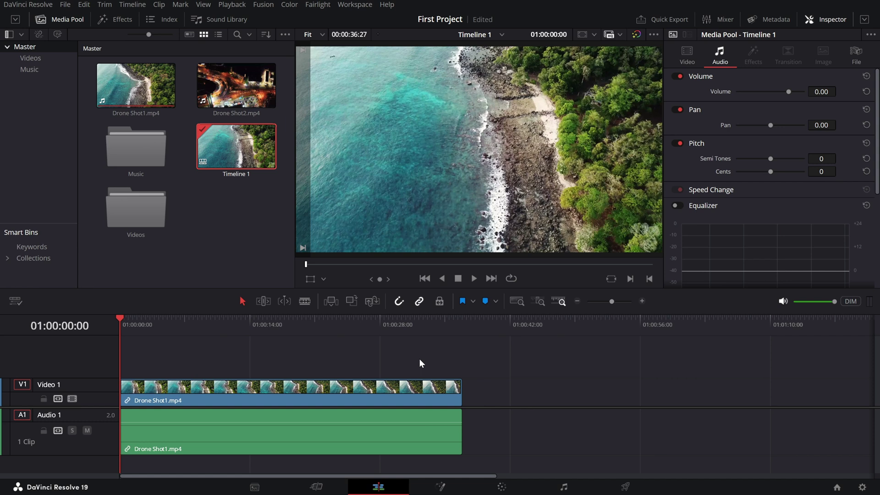
scroll(419, 359, "down", 1)
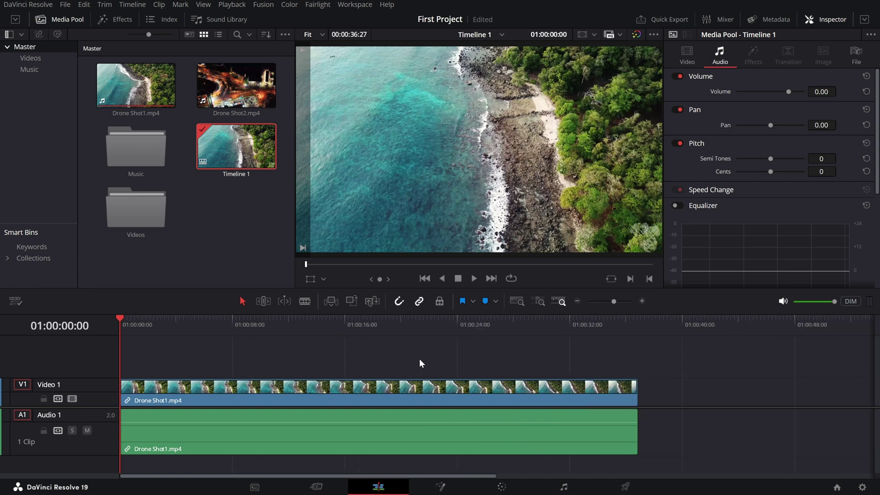
Step: Load Drone Shot1's properties in the Inspector and scrub its footage to about 15 seconds
left_click(493, 364)
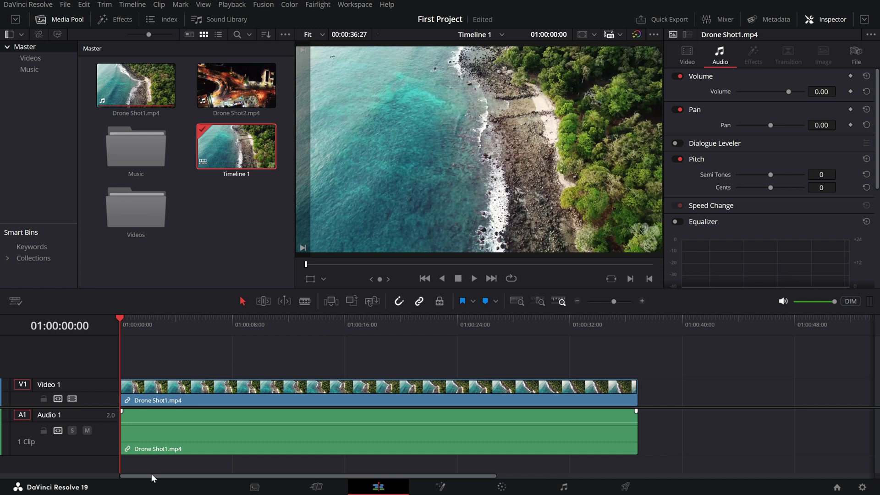
mouse_move(151, 473)
left_mouse_down()
mouse_move(412, 451)
mouse_move(141, 461)
left_mouse_up()
scroll(158, 463, "right", 5)
scroll(158, 463, "left", 4)
scroll(158, 463, "right", 5)
scroll(157, 463, "right", 5)
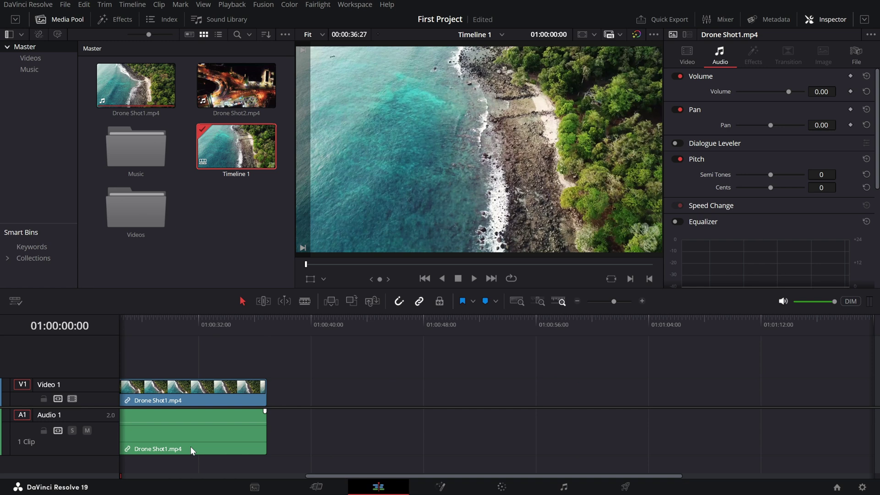
scroll(211, 442, "left", 15)
scroll(212, 442, "right", 3)
scroll(211, 442, "right", 5)
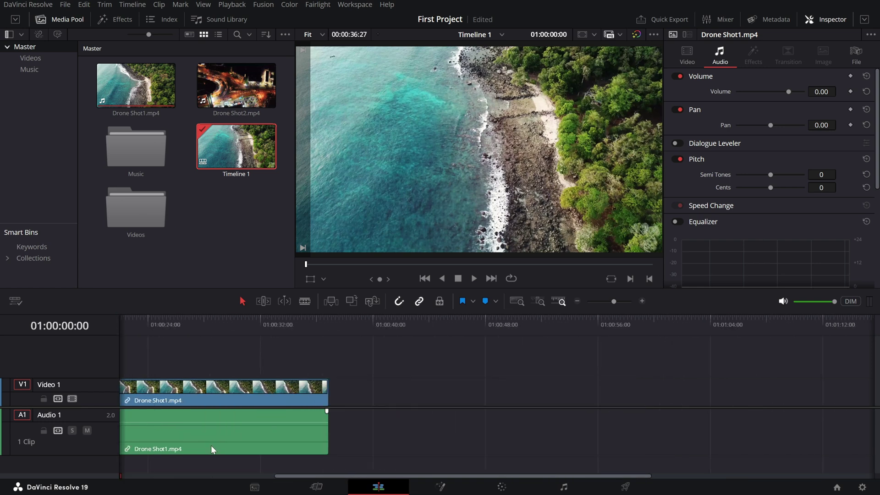
scroll(210, 444, "left", 6)
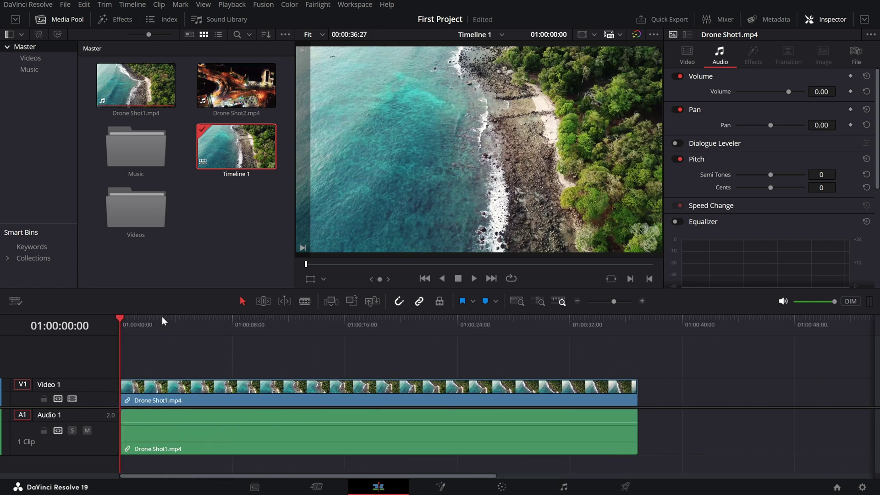
left_click_drag(122, 315, 351, 327)
Step: Briefly preview the drone clip, then increase the Video 1 track height for larger thumbnails
key("space")
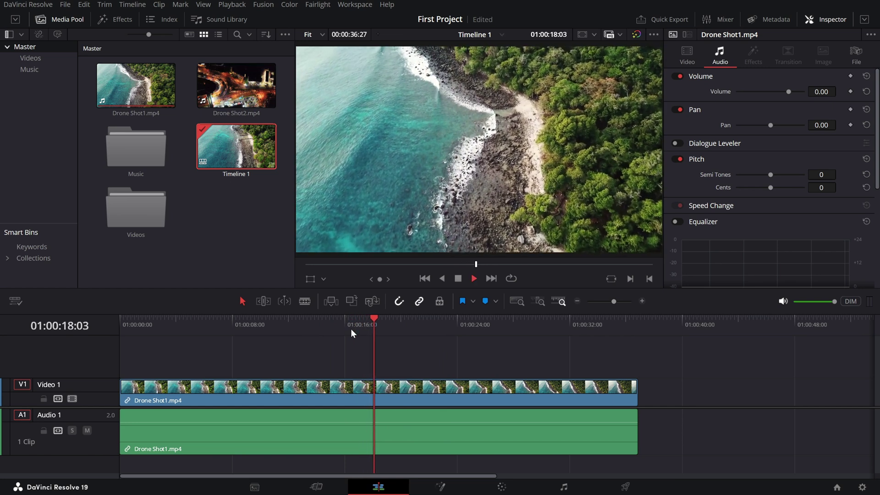
key("space")
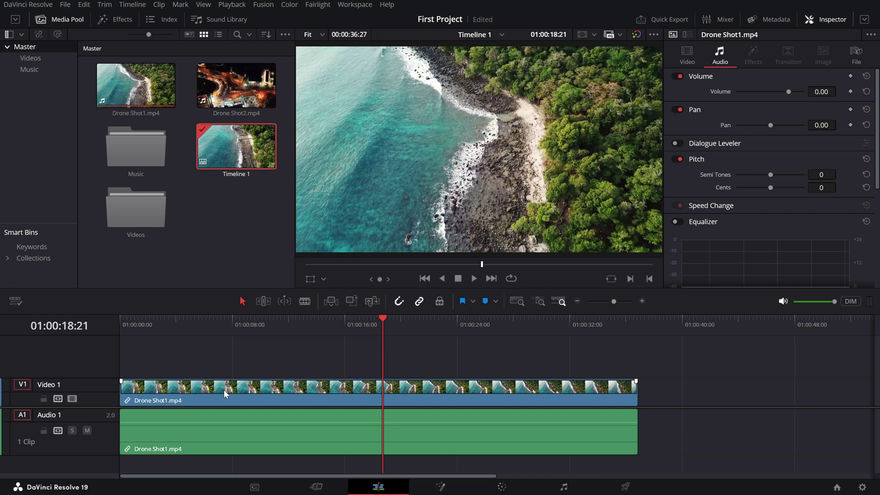
mouse_move(97, 379)
left_mouse_down()
mouse_move(97, 364)
mouse_move(93, 397)
mouse_move(94, 357)
mouse_move(95, 383)
mouse_move(95, 362)
mouse_move(94, 370)
left_mouse_up()
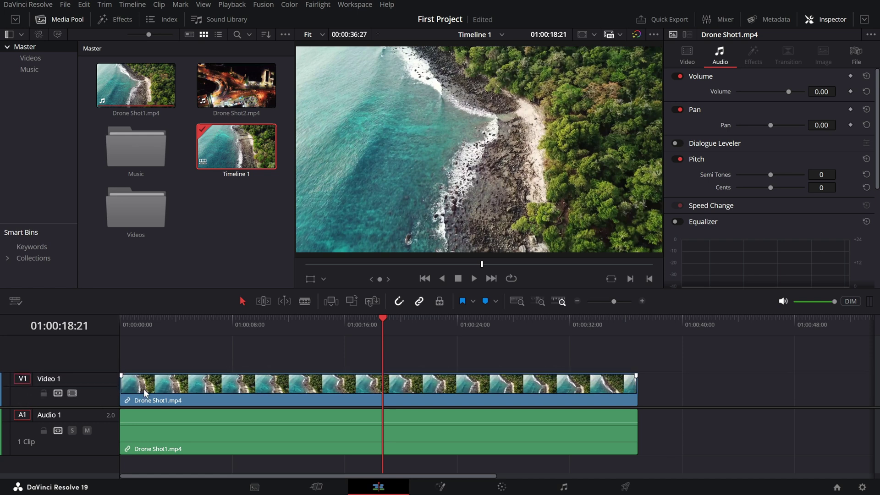
scroll(144, 388, "down", 2)
scroll(144, 389, "up", 4)
scroll(144, 388, "up", 2)
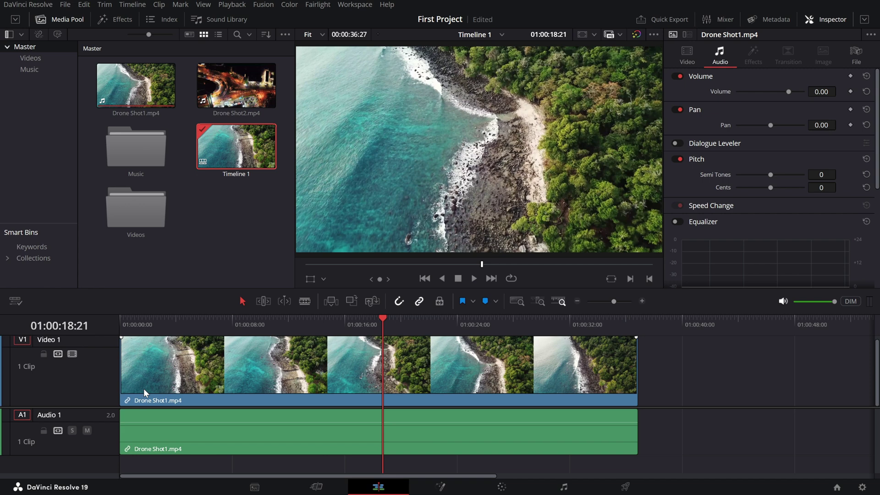
scroll(144, 388, "down", 2)
scroll(144, 389, "up", 1)
scroll(144, 388, "down", 1)
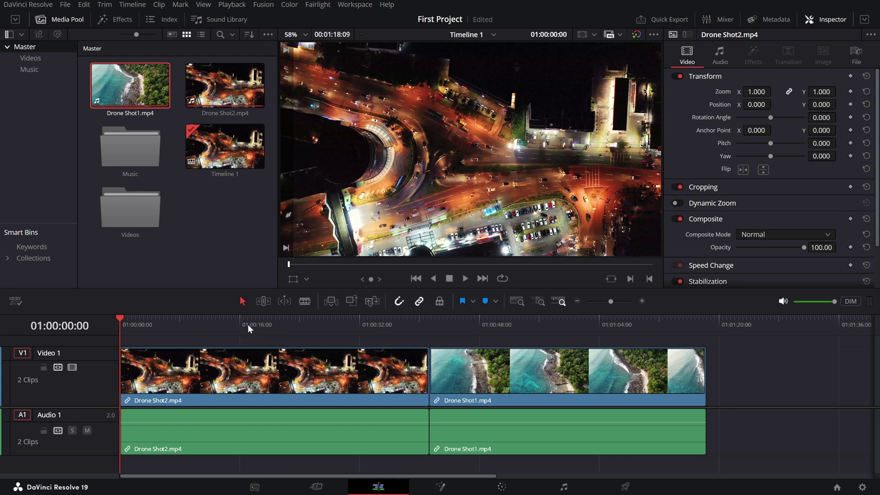
Step: Trim a few frames off Drone Shot2's start and shorten its end, leaving a gap before Drone Shot1
left_click(317, 390)
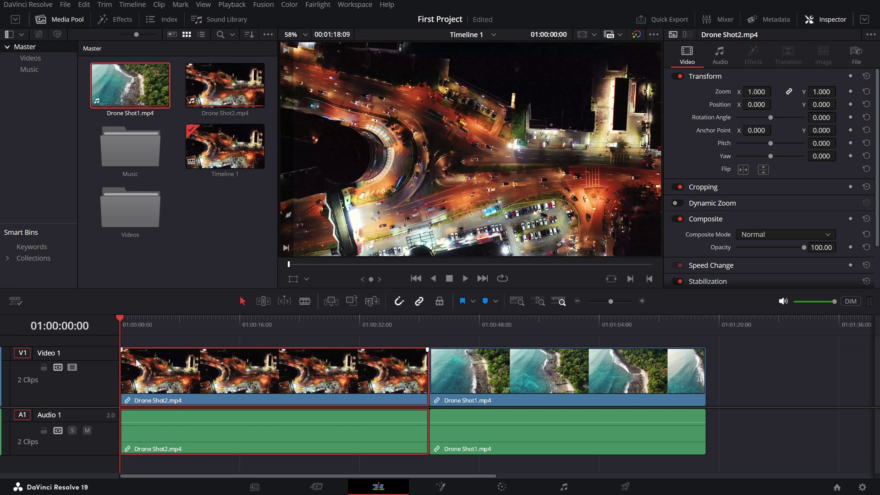
mouse_move(122, 365)
left_mouse_down()
mouse_move(192, 370)
mouse_move(123, 372)
left_mouse_up()
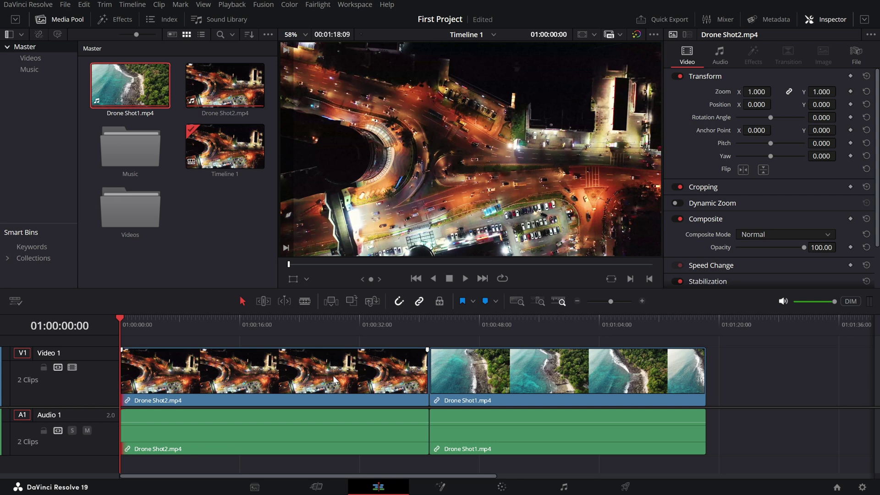
left_click(423, 371)
left_click_drag(423, 370, 395, 377)
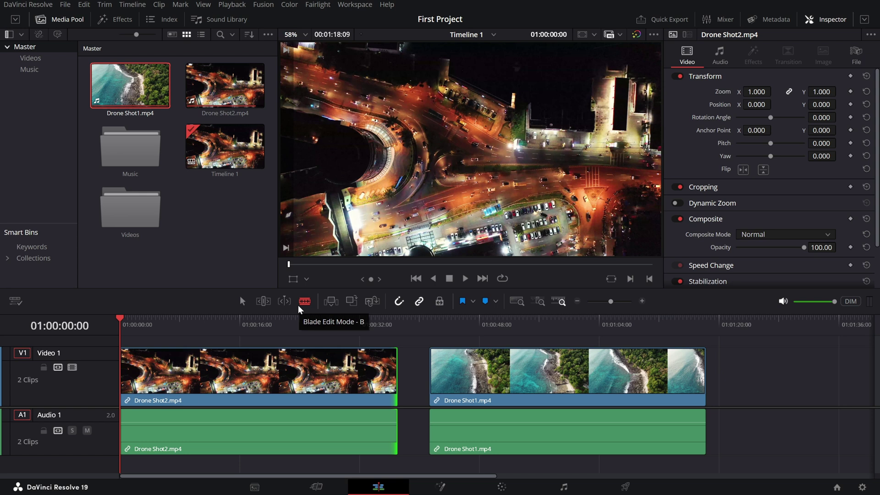
Step: Blade Drone Shot2 at three points, starting around 01:00:10, and split Drone Shot1 in two
left_click(196, 367)
left_click(255, 367)
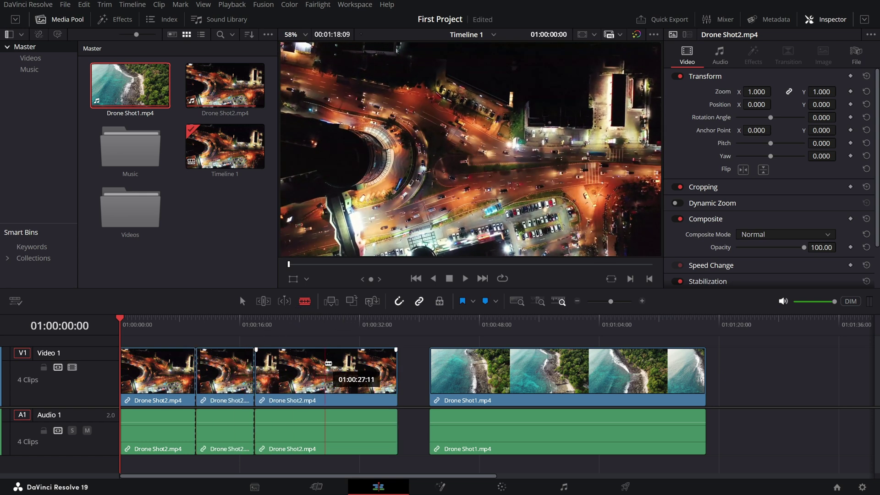
left_click(325, 365)
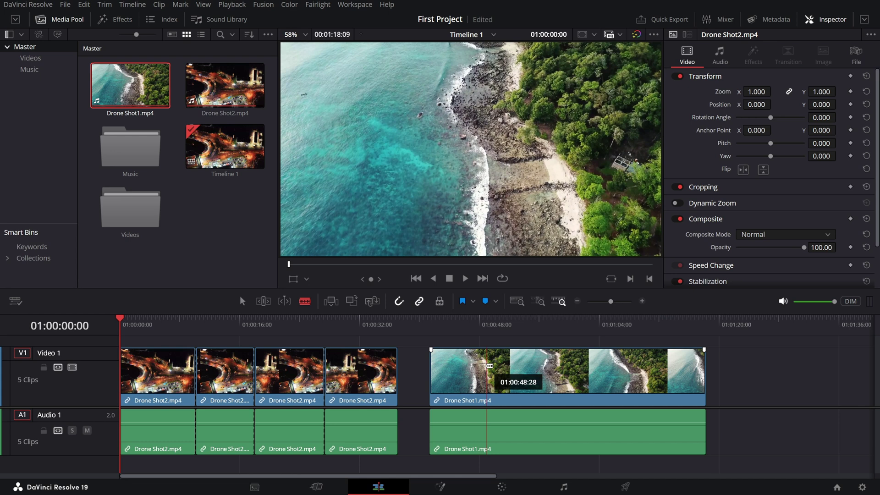
left_click(487, 367)
Step: Delete the second Drone Shot2 piece to leave a gap, and shift the next piece along the track
left_click(243, 301)
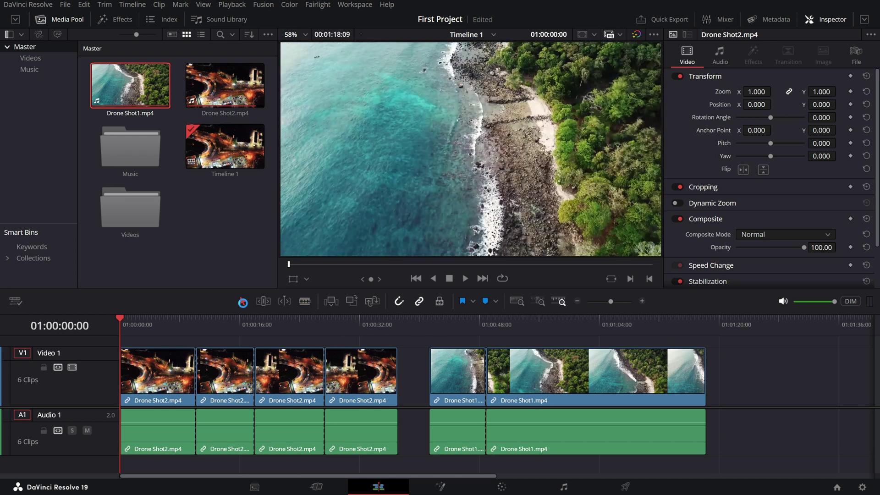
left_click(235, 367)
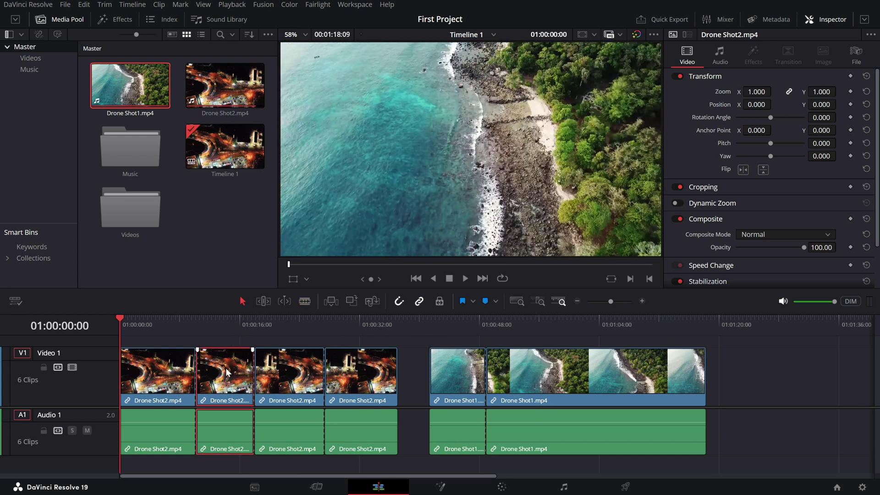
left_click_drag(226, 371, 730, 362)
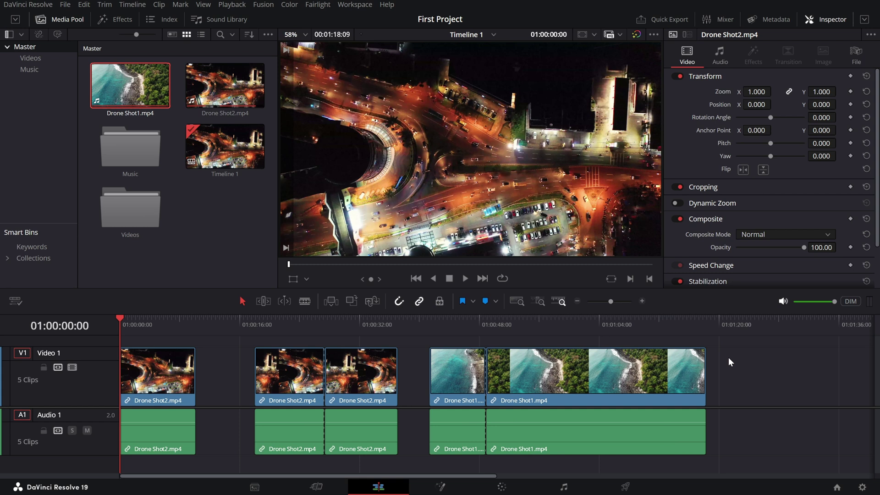
key("Delete")
left_click_drag(337, 384, 283, 385)
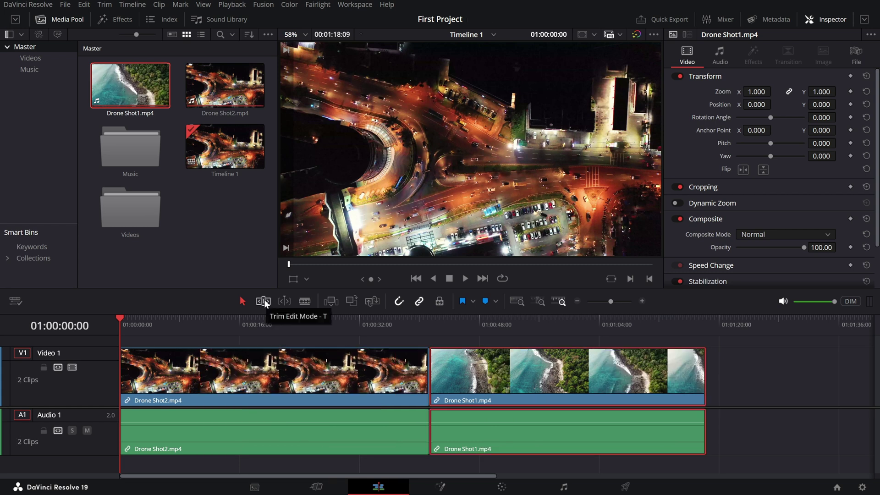
Step: Ripple-trim Drone Shot2's end in Trim Edit Mode so Drone Shot1 follows it
left_click(264, 301)
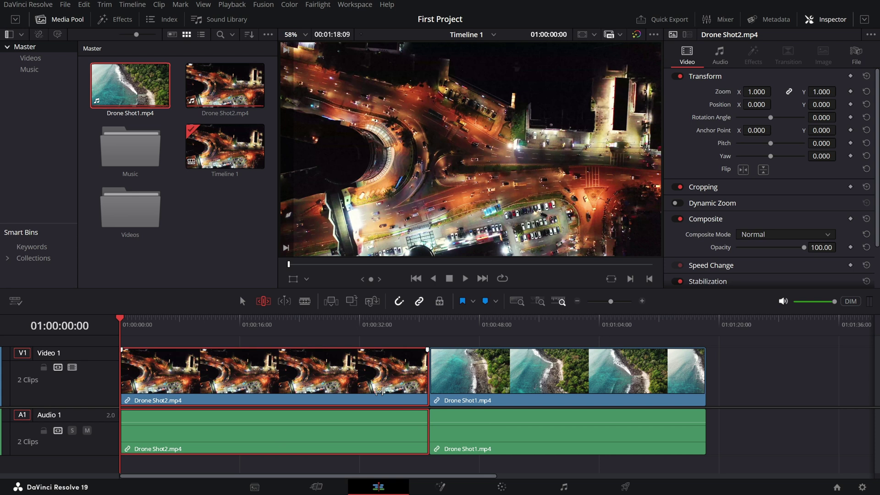
left_click_drag(426, 390, 298, 394)
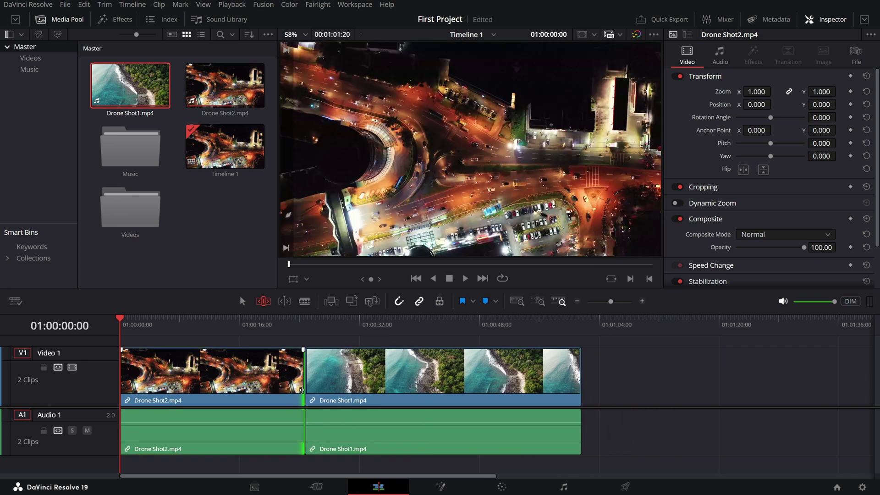
left_click_drag(301, 390, 319, 397)
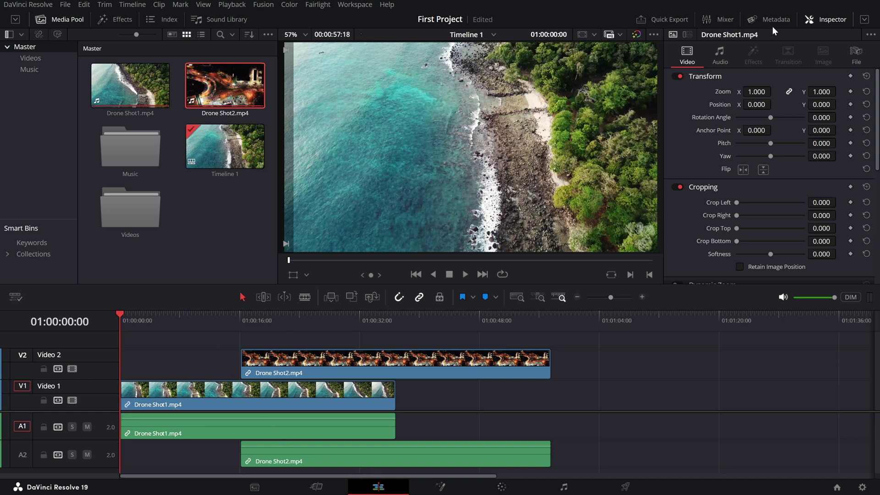
Step: Select Drone Shot1 and set its Inspector zoom, entering 1.33 and then fine-tuning it by dragging
left_click(817, 20)
left_click(817, 20)
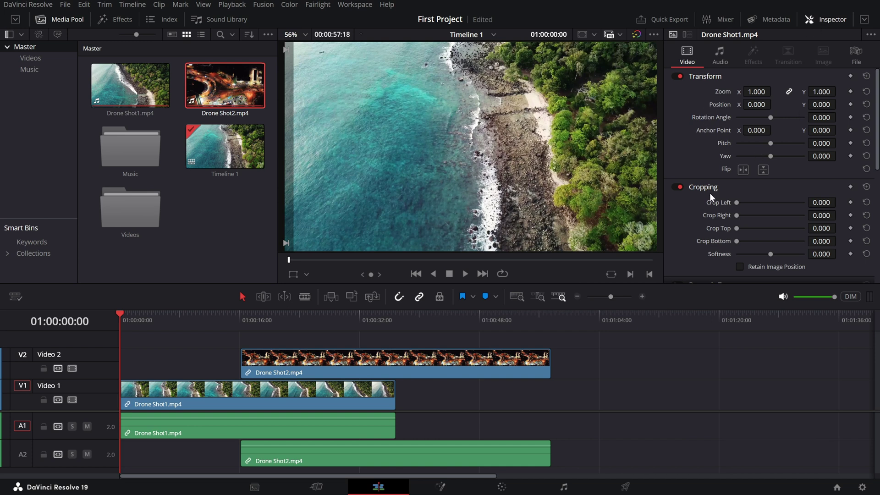
left_click(225, 395)
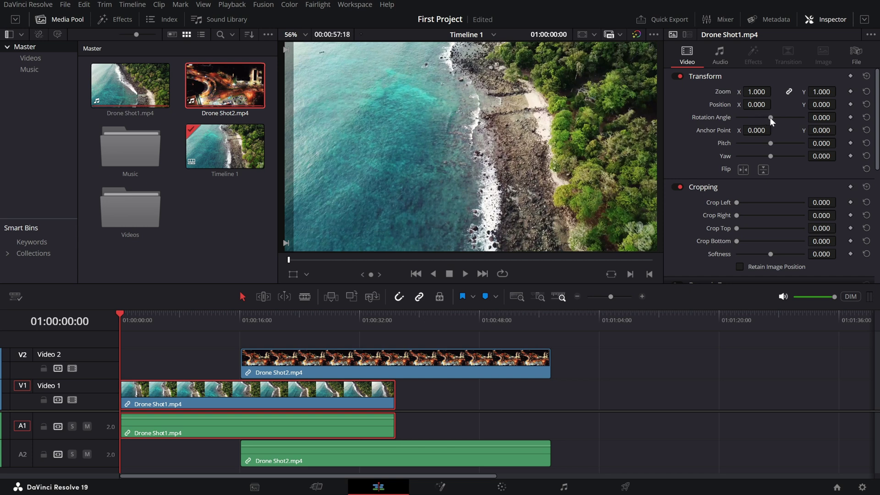
left_click(756, 92)
type("1.33")
key("Return")
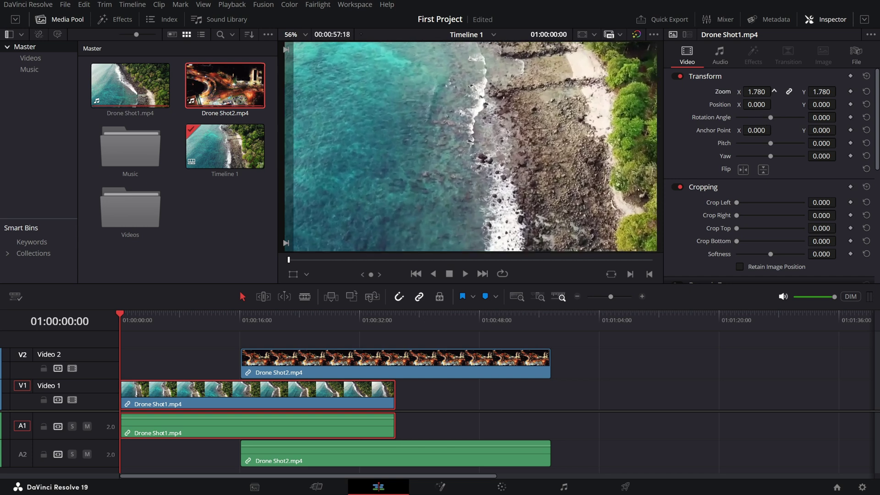
left_click_drag(756, 92, 774, 105)
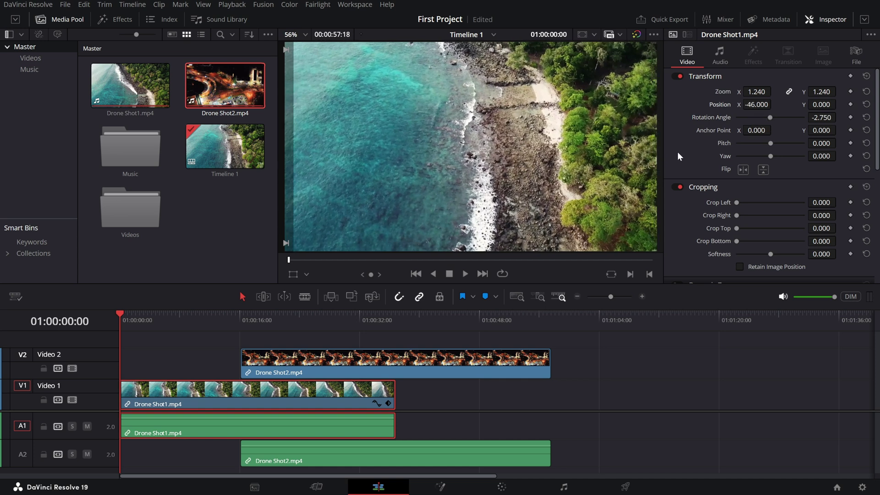
Step: Crop Drone Shot1's left side to 205.2 in the Inspector's Cropping controls
scroll(679, 156, "down", 2)
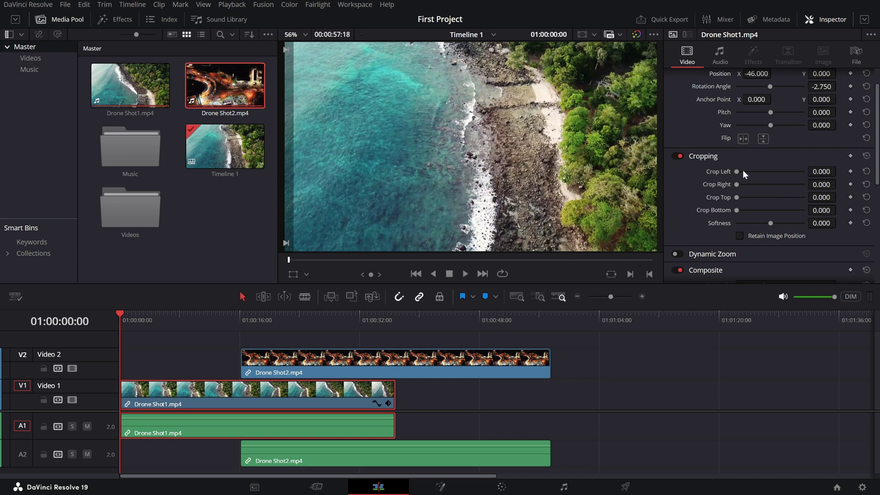
mouse_move(742, 169)
left_mouse_down()
mouse_move(773, 169)
mouse_move(749, 198)
mouse_move(749, 208)
mouse_move(760, 205)
mouse_move(733, 209)
mouse_move(757, 171)
mouse_move(743, 171)
left_mouse_up()
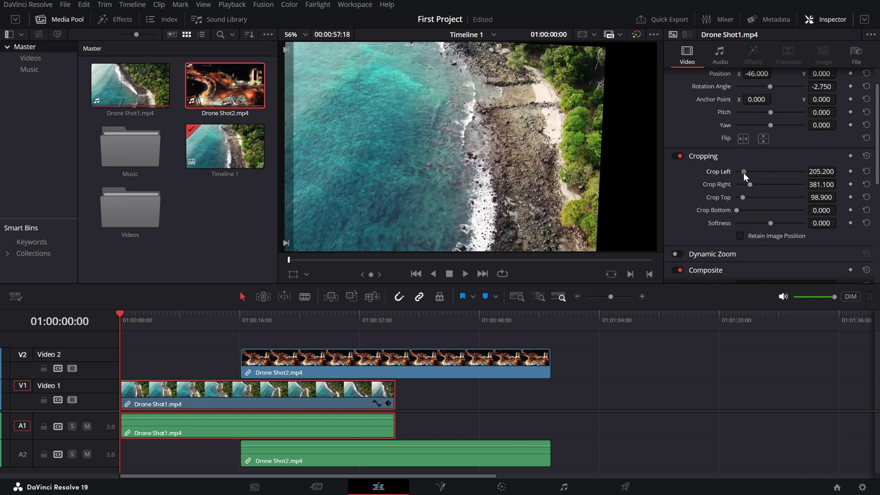
scroll(773, 200, "down", 3)
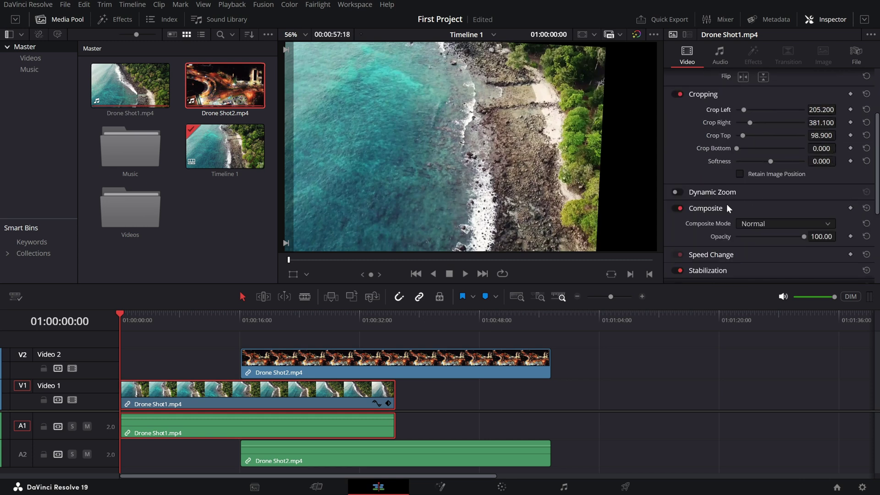
Step: Lower Drone Shot2's composite opacity to about half, then reset it to full opacity
left_click(321, 326)
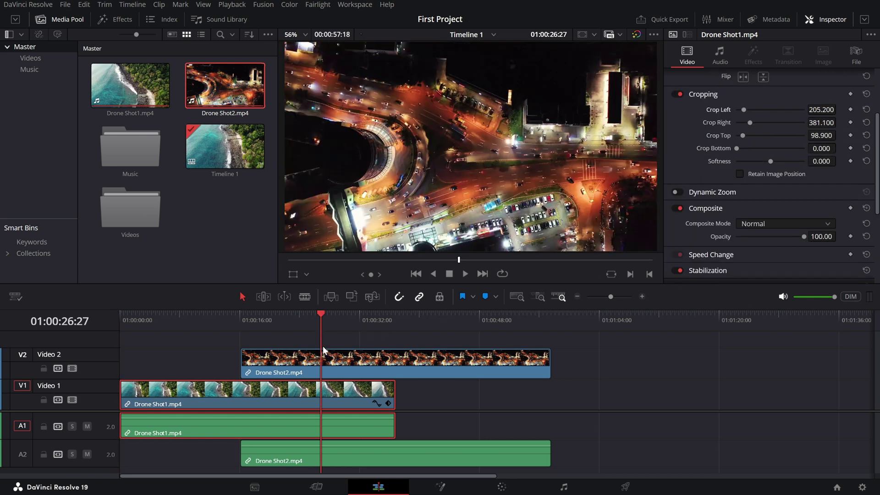
left_click(327, 359)
left_click_drag(805, 235, 769, 246)
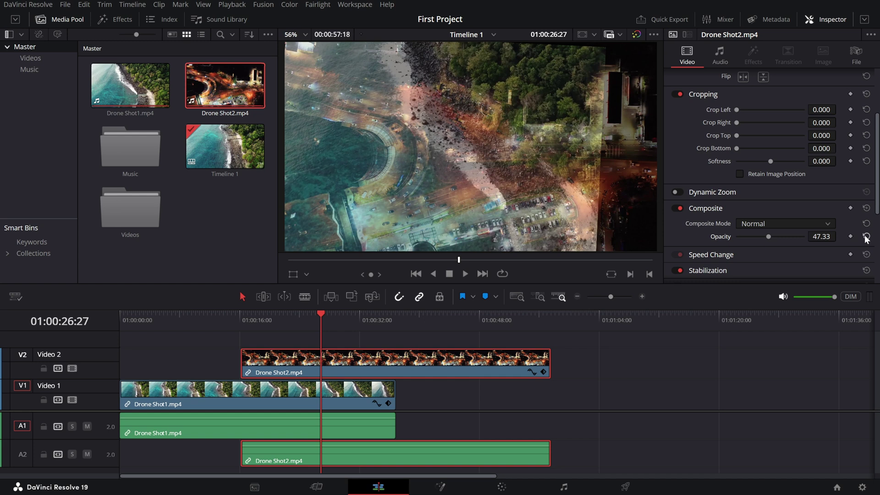
left_click(866, 236)
Step: Reset Drone Shot1's left and right crop, zoom, position and rotation to their defaults
scroll(861, 235, "up", 4)
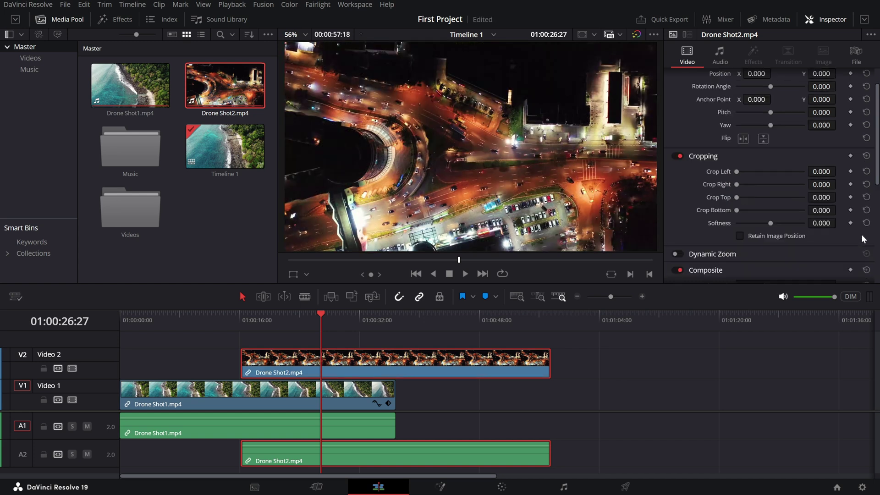
left_click(196, 331)
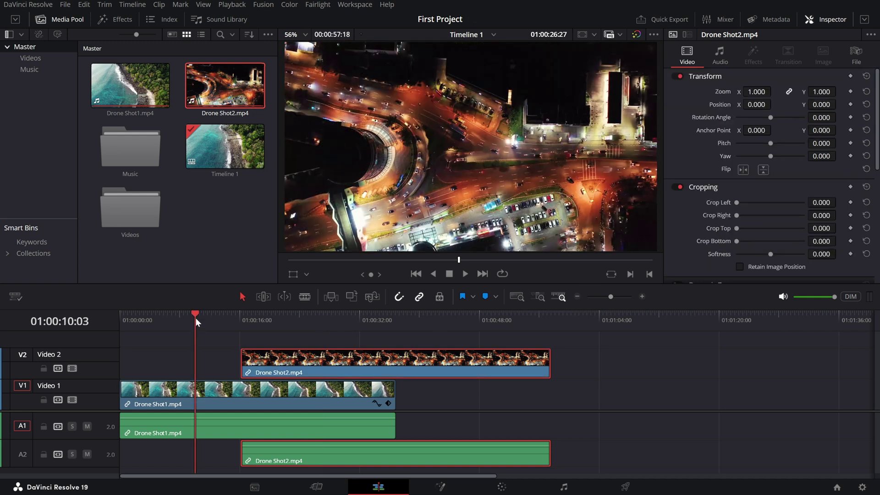
left_click(197, 388)
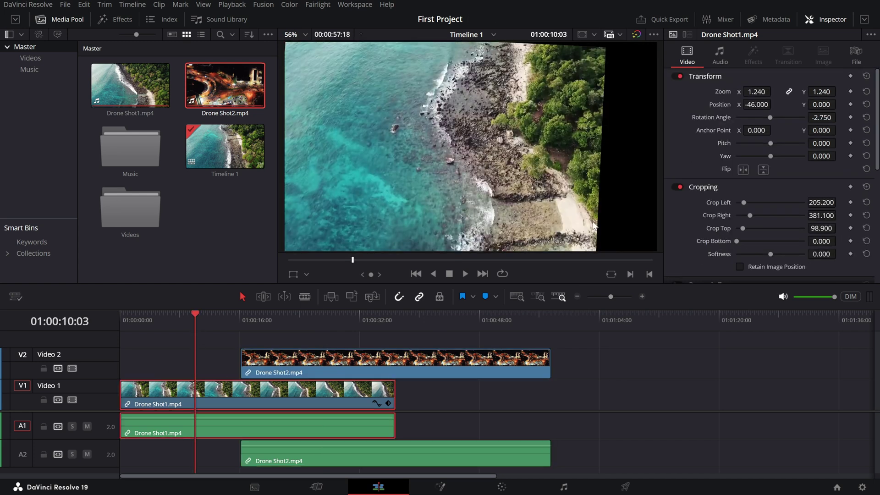
left_click(866, 202)
left_click(866, 215)
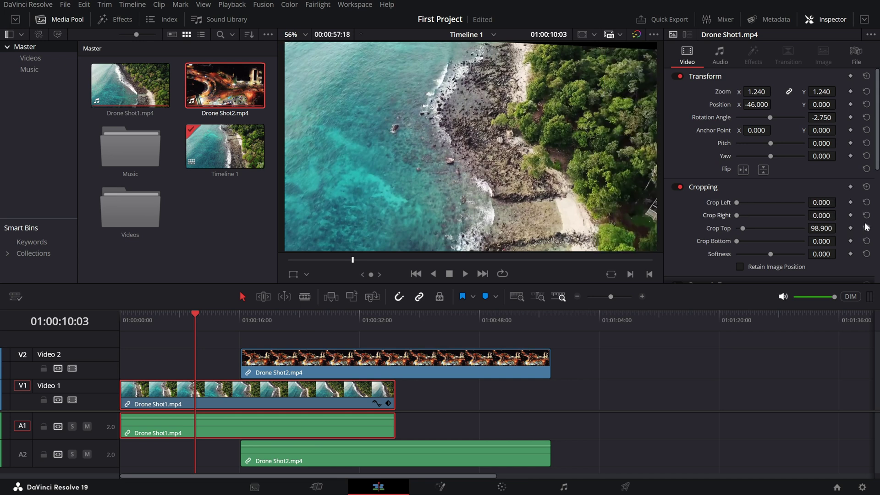
left_click(866, 92)
left_click(866, 105)
left_click(864, 117)
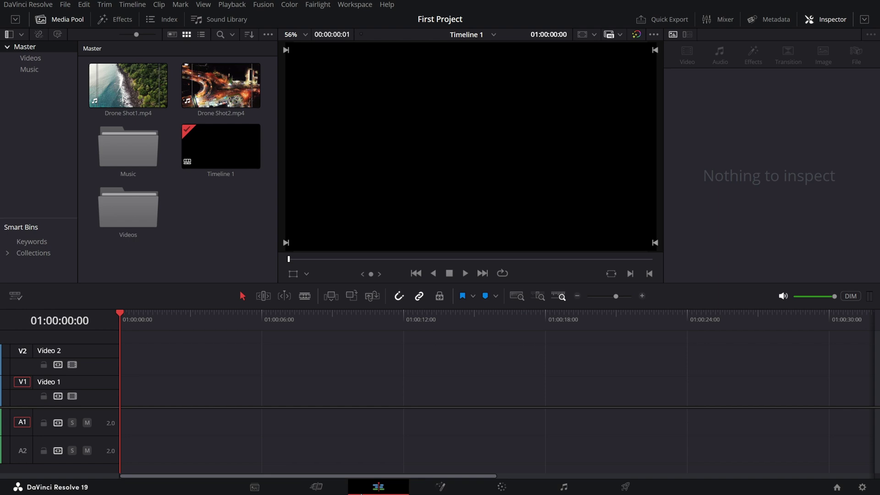
Step: Add Drone Shot1 then Drone Shot2 to Video 1, find their cut, and open Video Transitions
left_click(128, 87)
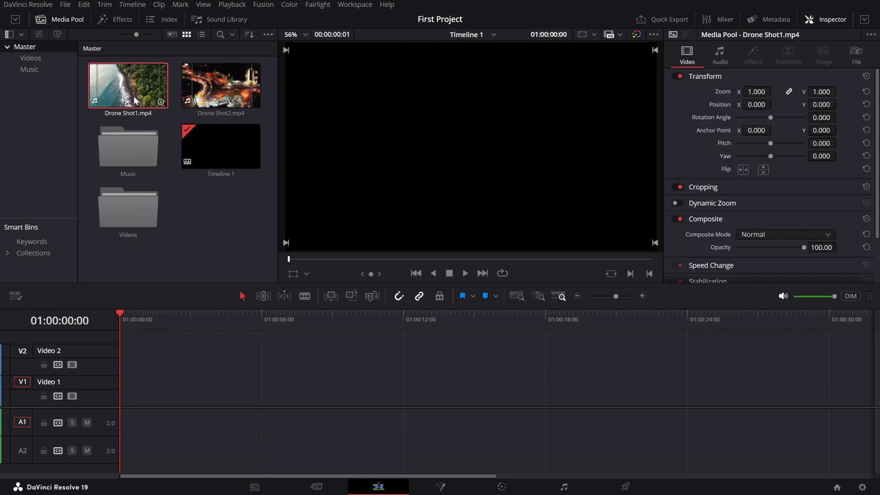
left_click(203, 93, "ctrl")
left_click_drag(203, 93, 125, 405)
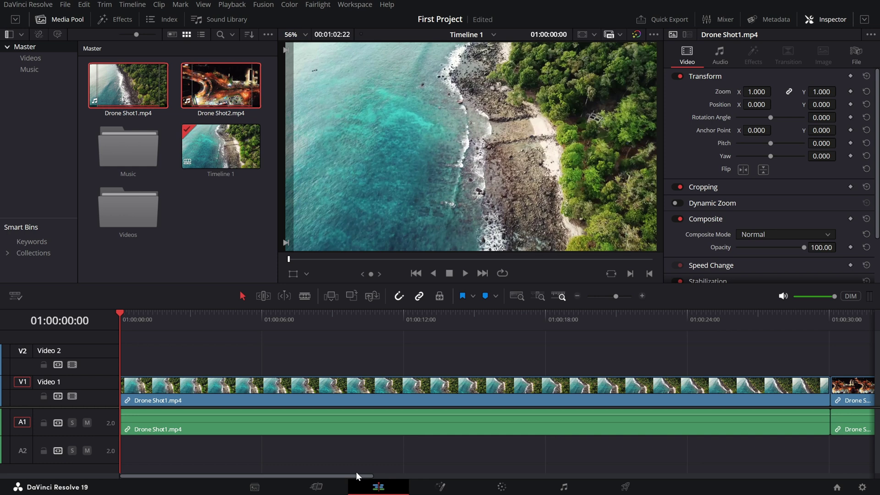
left_click_drag(356, 471, 472, 472)
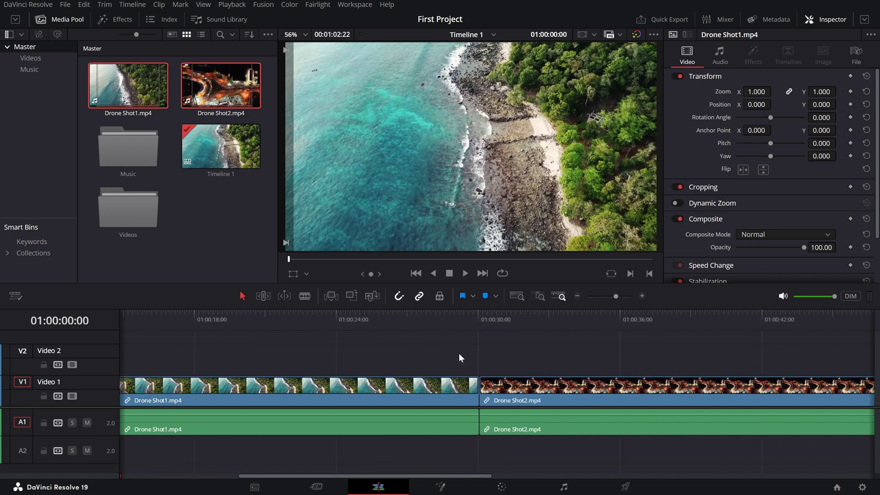
left_click_drag(439, 320, 481, 326)
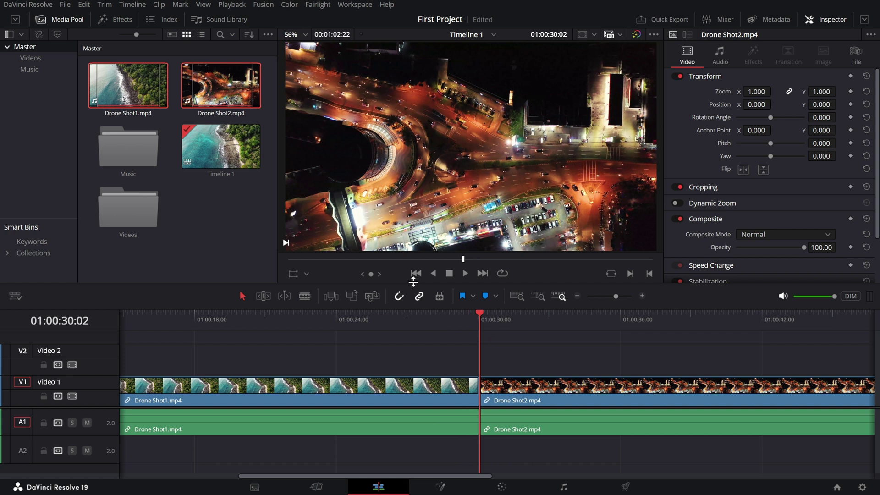
left_click(121, 20)
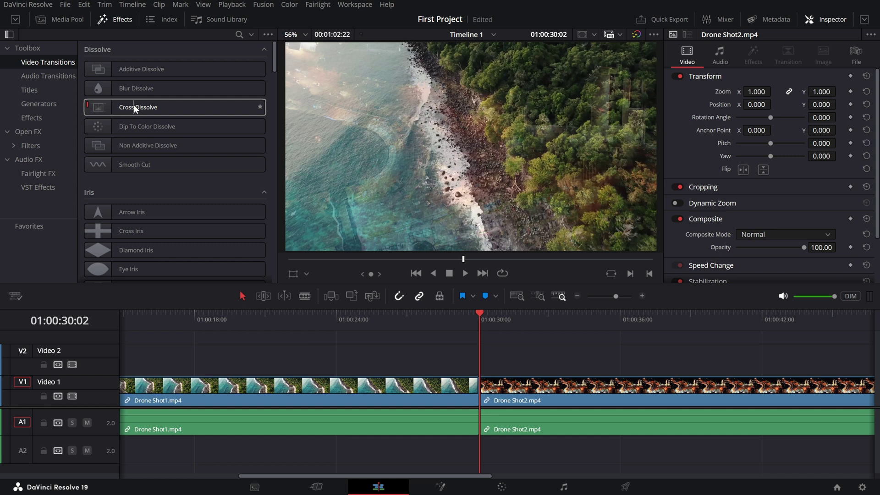
Step: Drop a Cross Dissolve on the cut between the two drone clips and preview it
left_click_drag(133, 104, 482, 393)
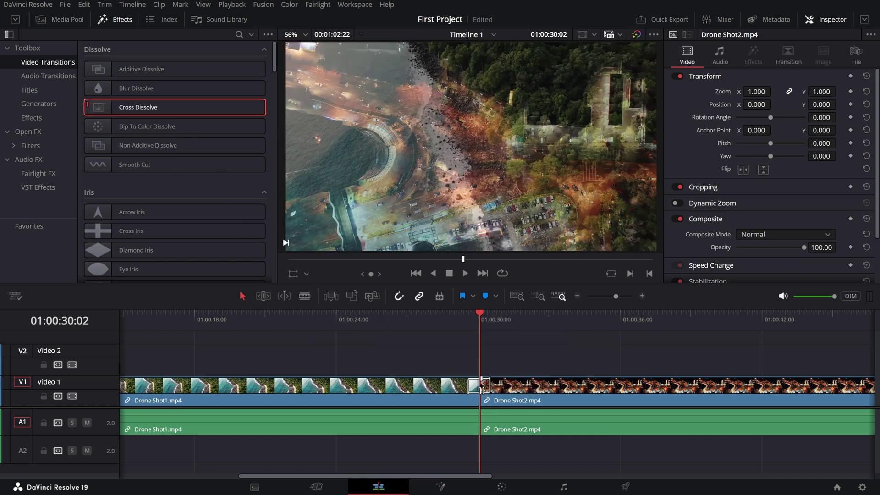
scroll(482, 390, "up", 3)
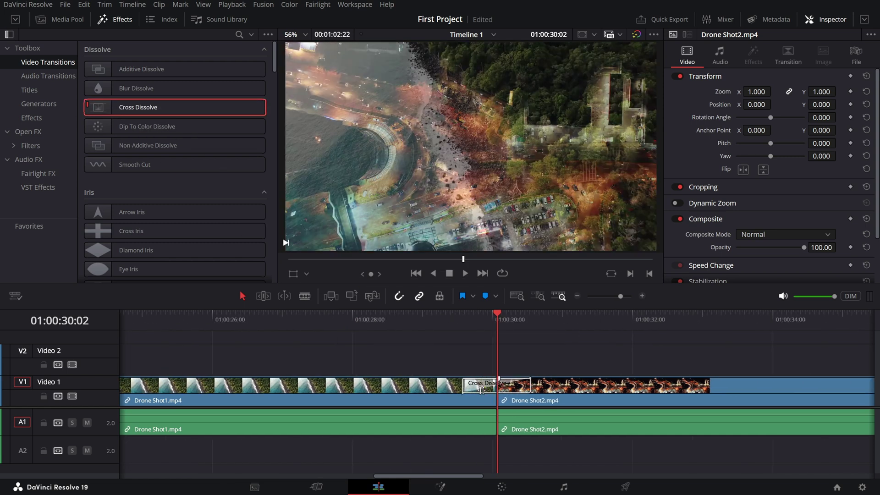
scroll(482, 390, "up", 2)
left_click(470, 385)
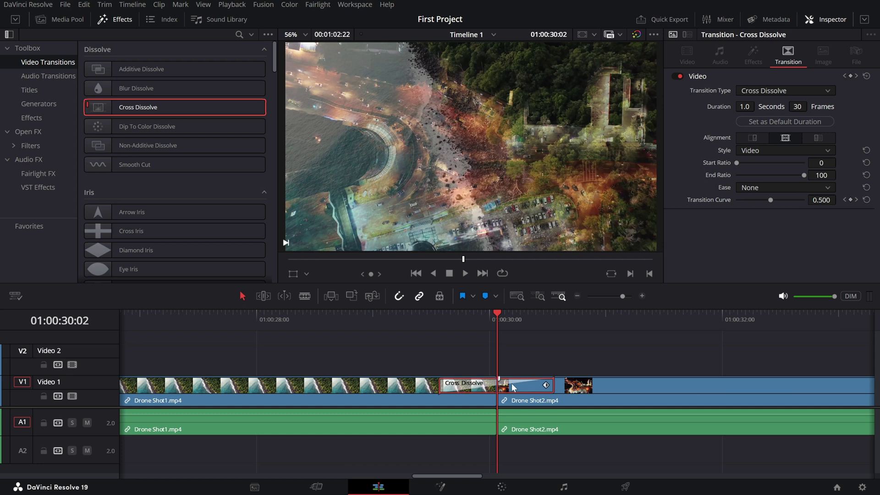
left_click(406, 321)
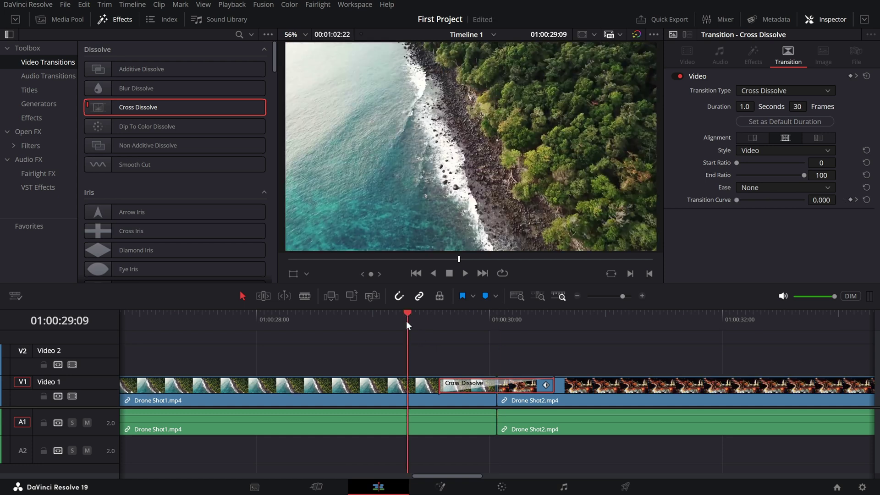
key("space")
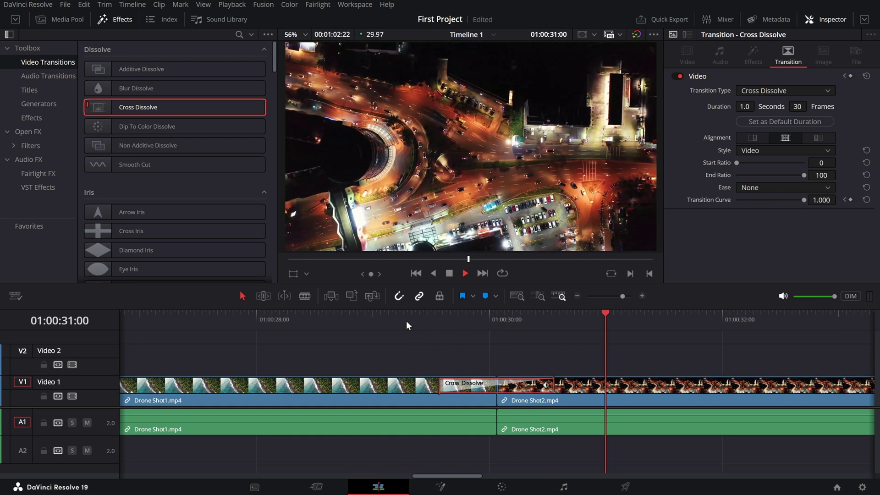
key("space")
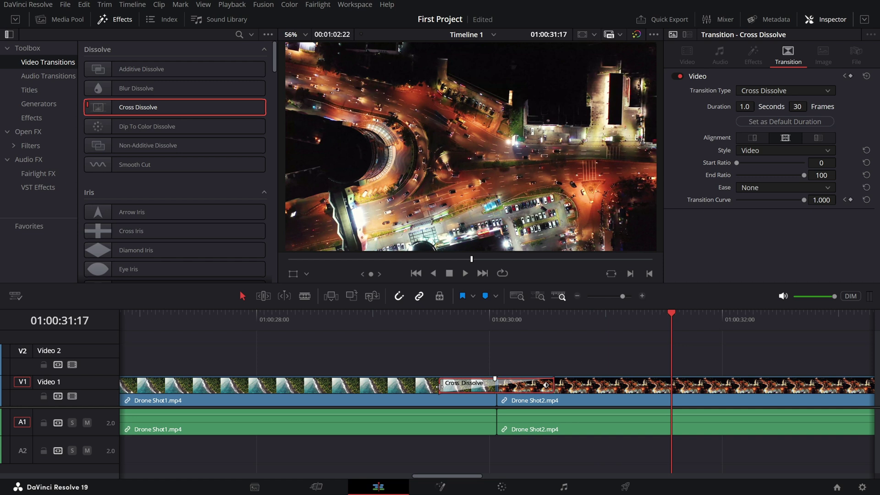
Step: Extend the Cross Dissolve's start to make it 2.2 seconds long and replay it
left_click_drag(438, 386, 371, 385)
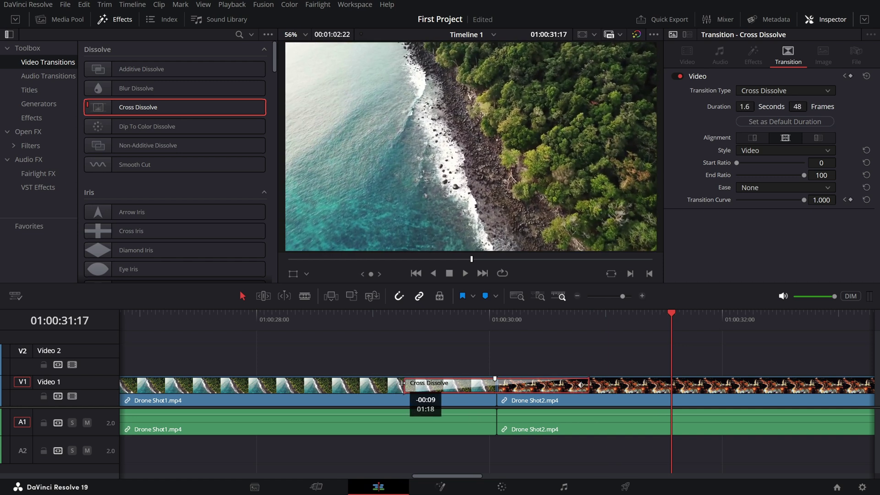
left_click(359, 329)
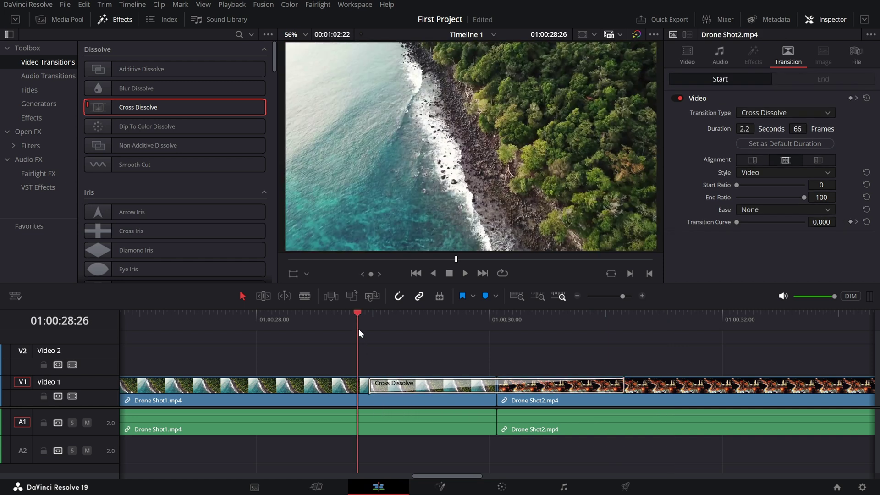
key("space")
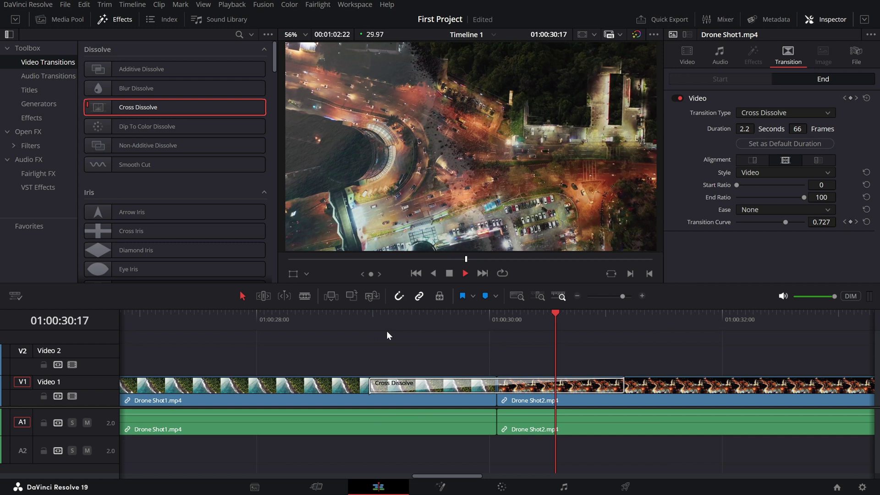
key("space")
Step: Apply a Cross Dissolve duration of 00:00:02:06 through Change Transition Duration
right_click(432, 384)
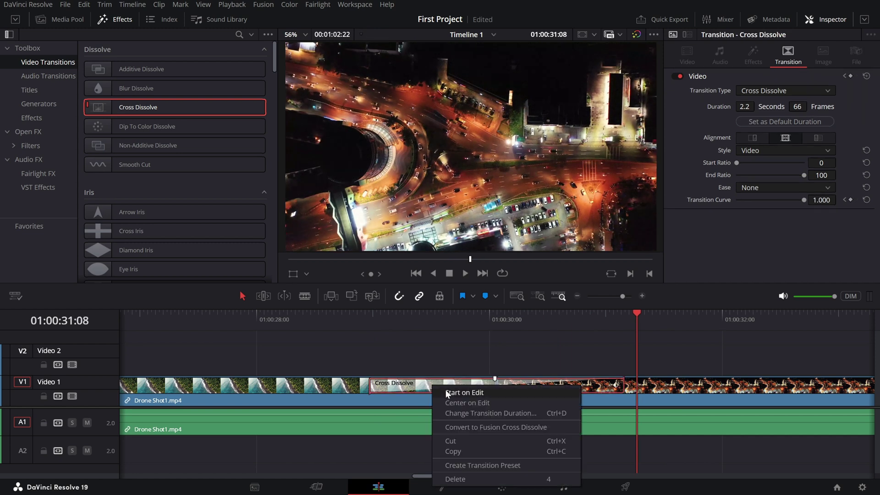
left_click(460, 413)
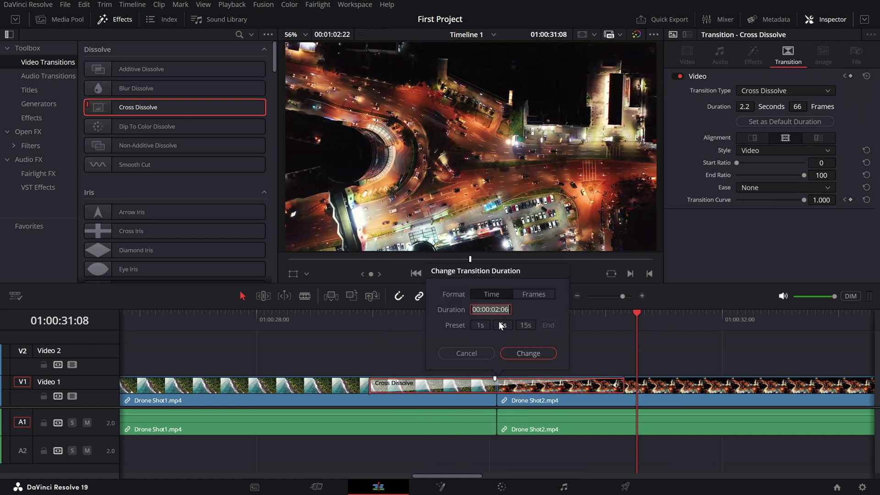
left_click(519, 353)
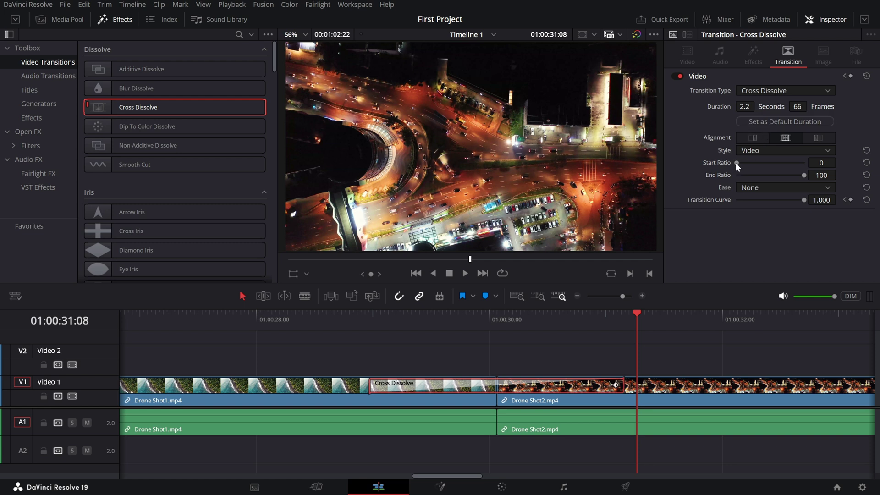
Step: Switch the Cross Dissolve style to Film and play the transition to preview it
left_click(751, 149)
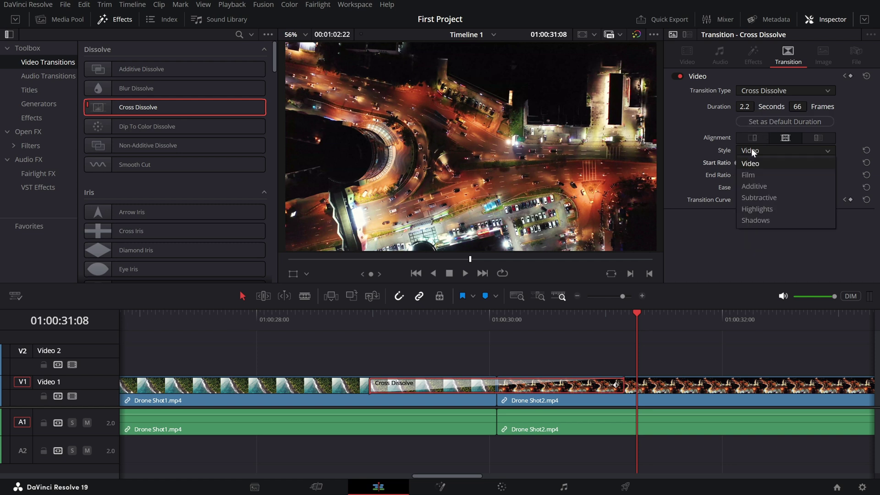
left_click(755, 172)
left_click(354, 327)
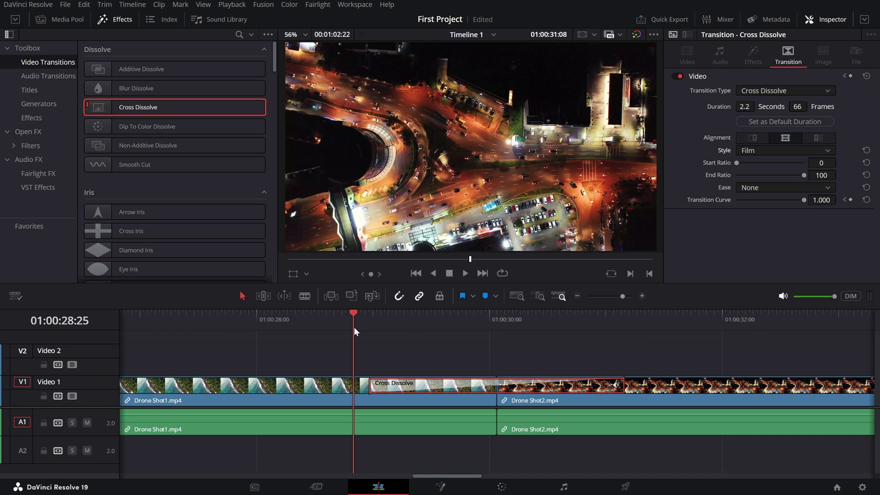
key("space")
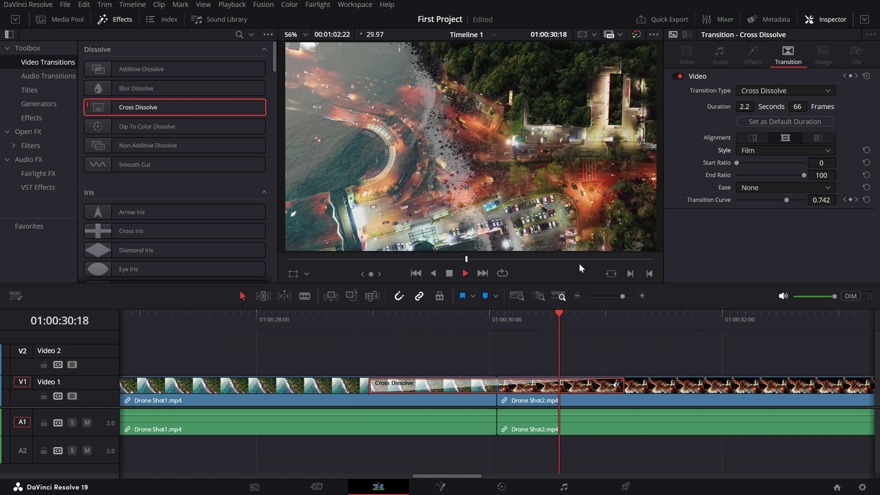
key("space")
Step: Change the dissolve style to Additive and replay the transition
left_click(747, 154)
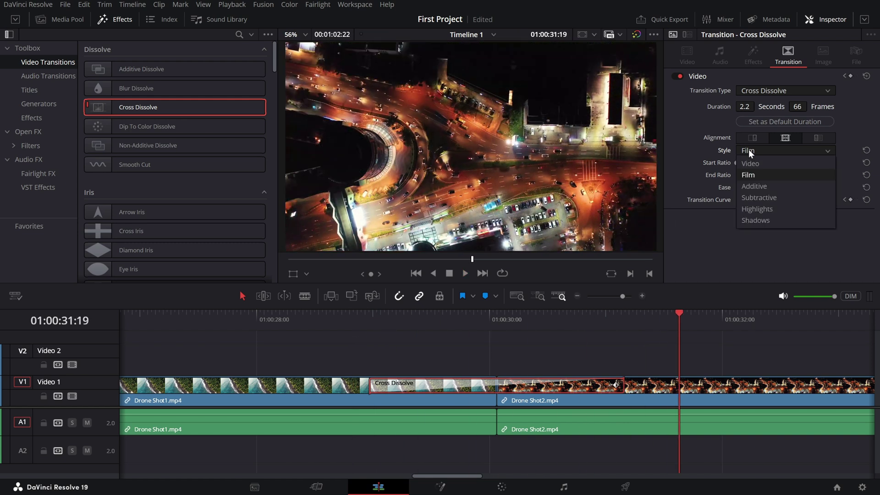
left_click(752, 184)
left_click(353, 337)
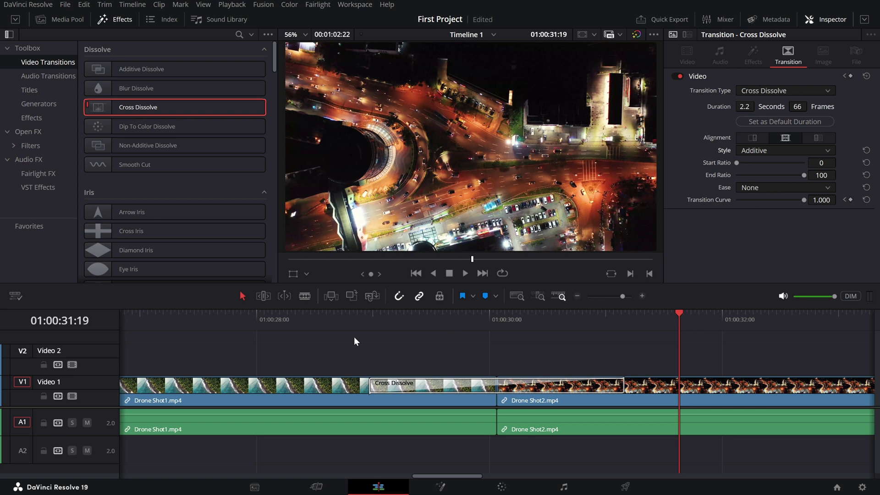
key("space")
left_click(356, 323)
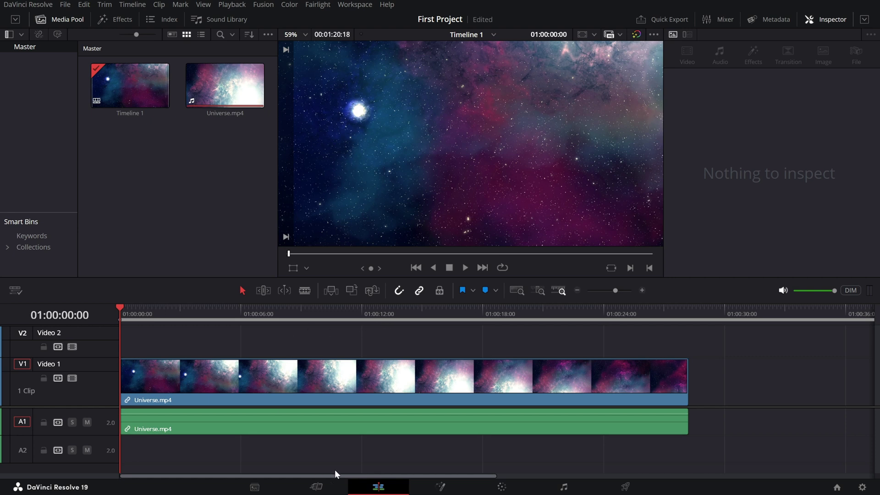
Step: Drag the Text title from Toolbox > Titles onto Video 2 above the Universe clip and select it
left_click(120, 20)
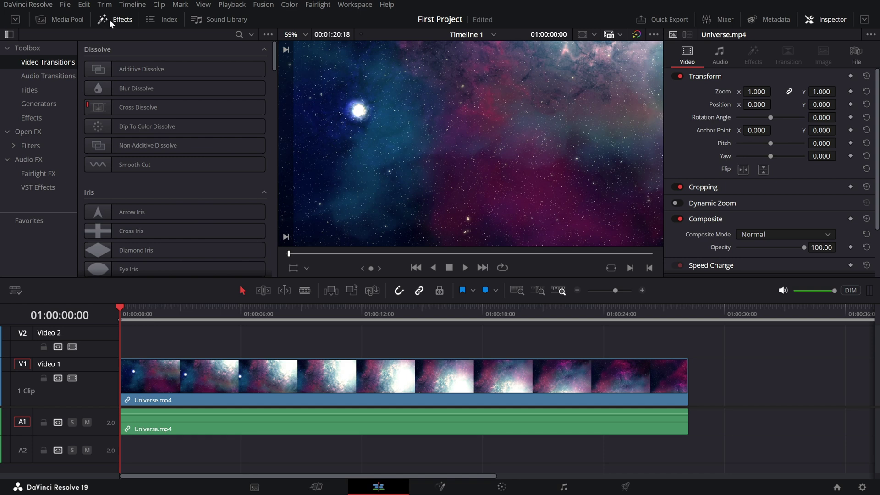
left_click(35, 88)
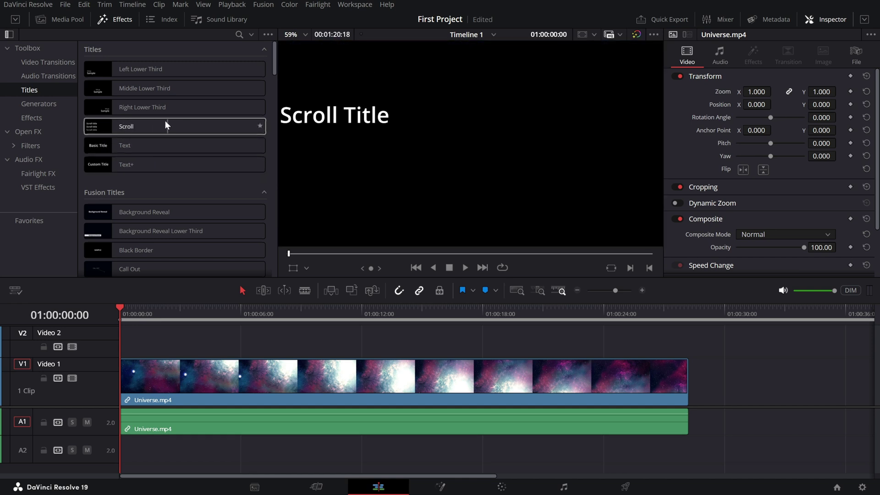
left_click_drag(107, 143, 203, 344)
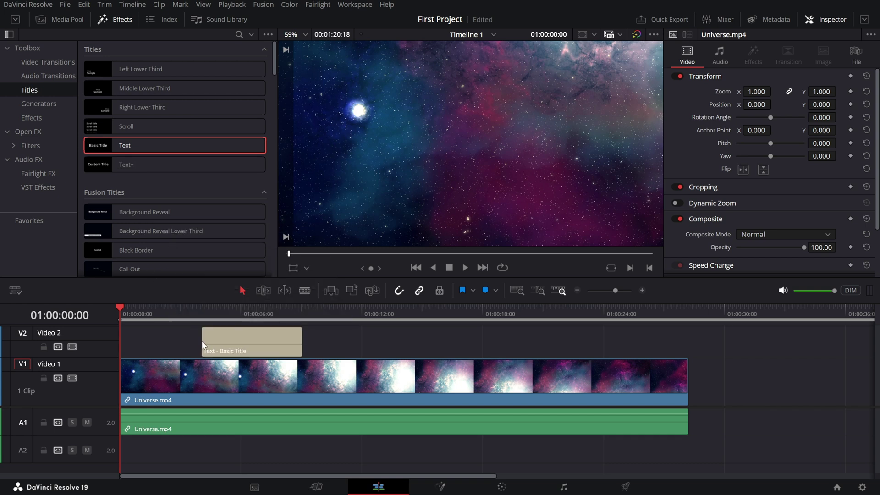
mouse_move(202, 315)
left_mouse_down()
mouse_move(274, 311)
mouse_move(201, 312)
left_mouse_up()
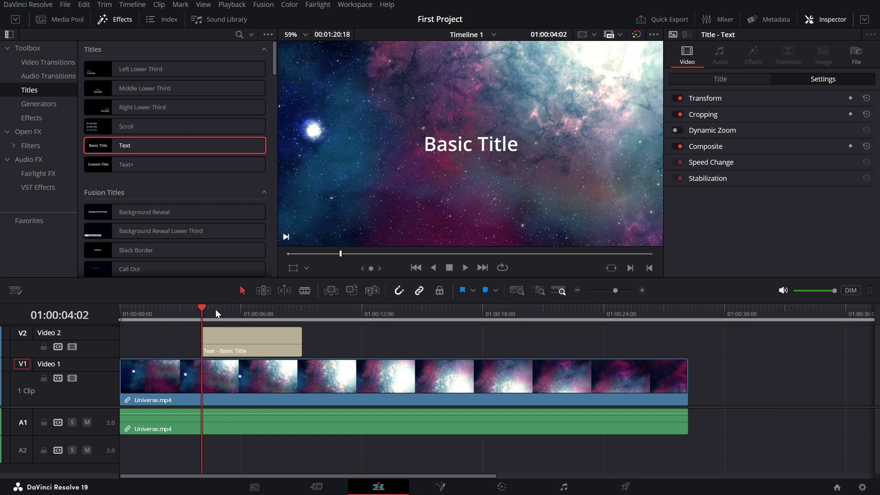
left_click(445, 149)
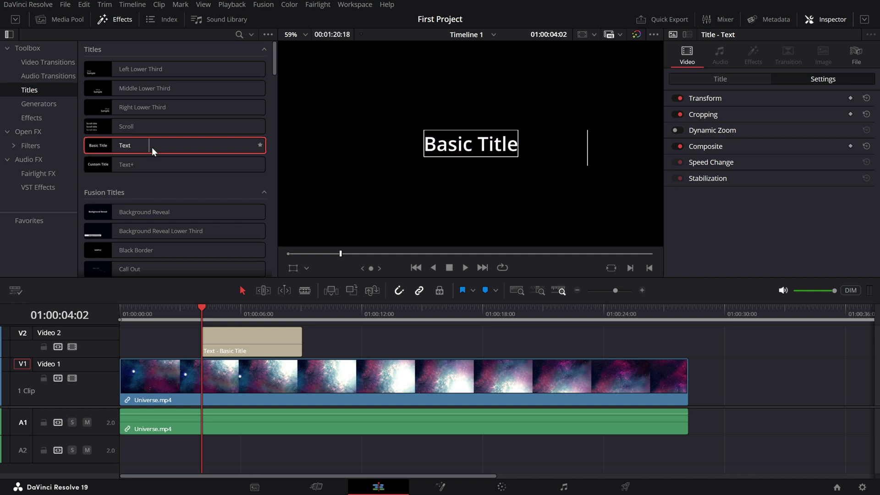
left_click(241, 336)
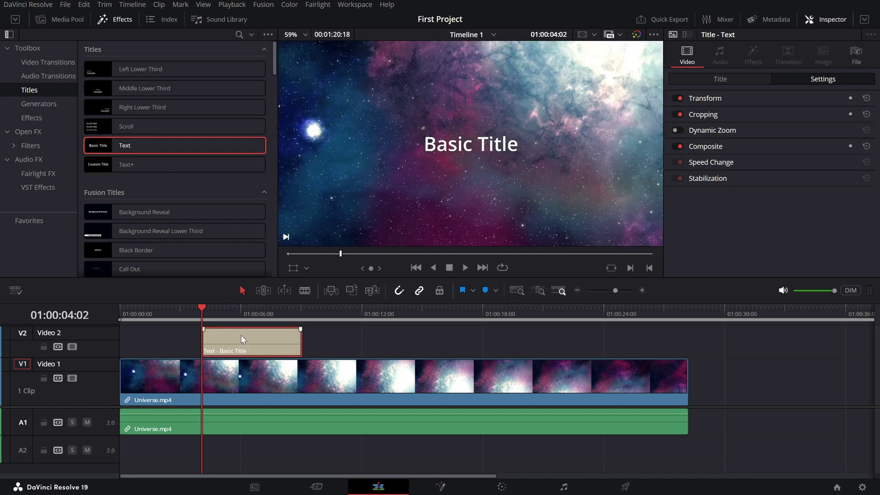
Step: Set the title's Font Face to Bold and its Size to 167
left_click(716, 79)
left_click(758, 179)
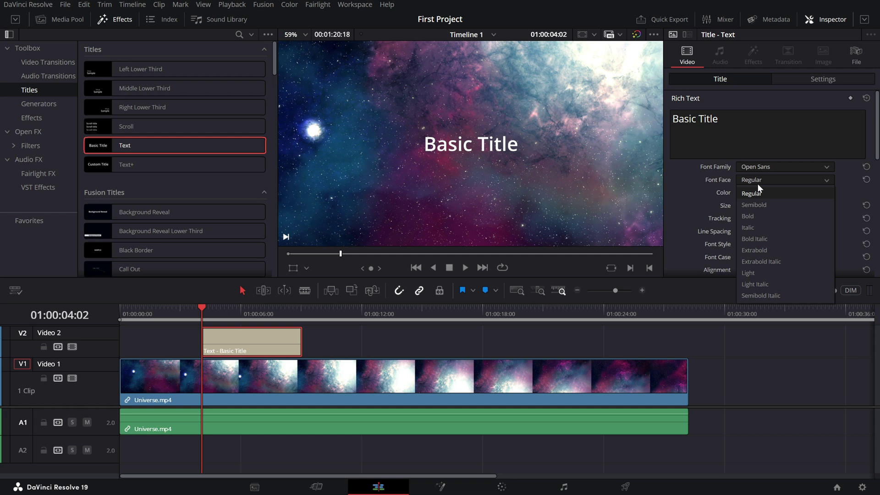
left_click(754, 212)
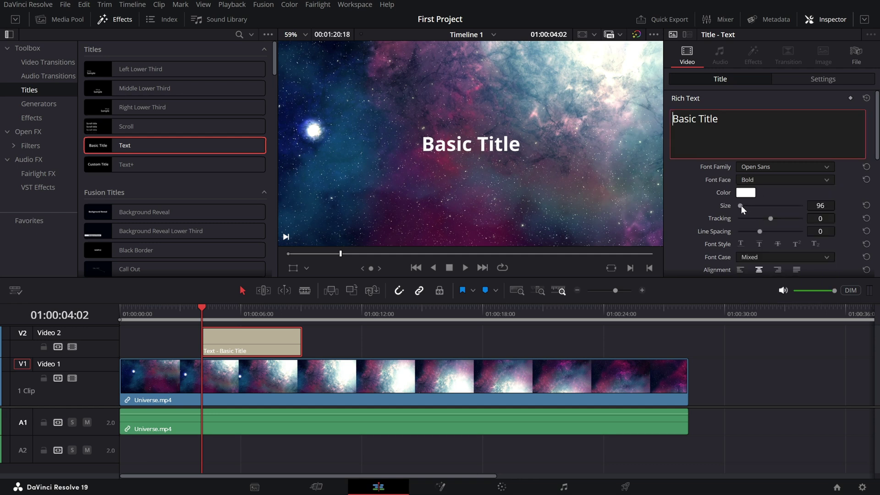
left_click_drag(741, 206, 741, 203)
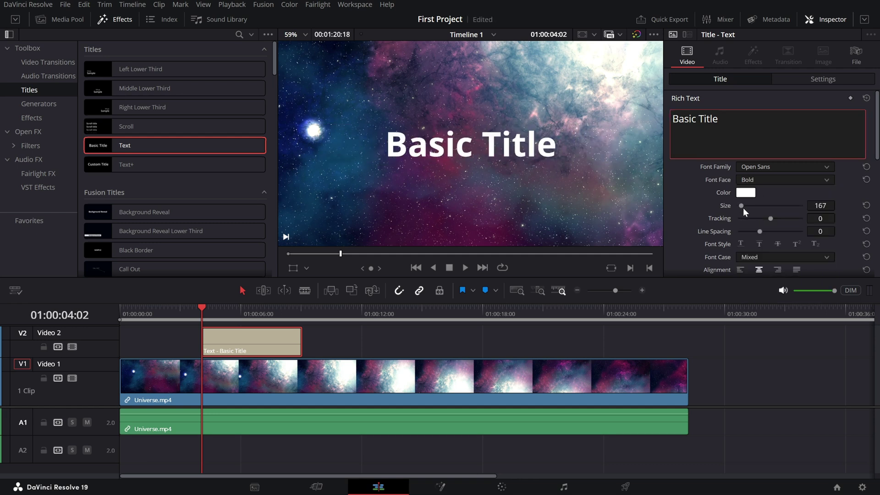
Step: Give the title a drop shadow with offset 34/-33 and blur 35, plus a size 6 stroke
scroll(743, 207, "down", 10)
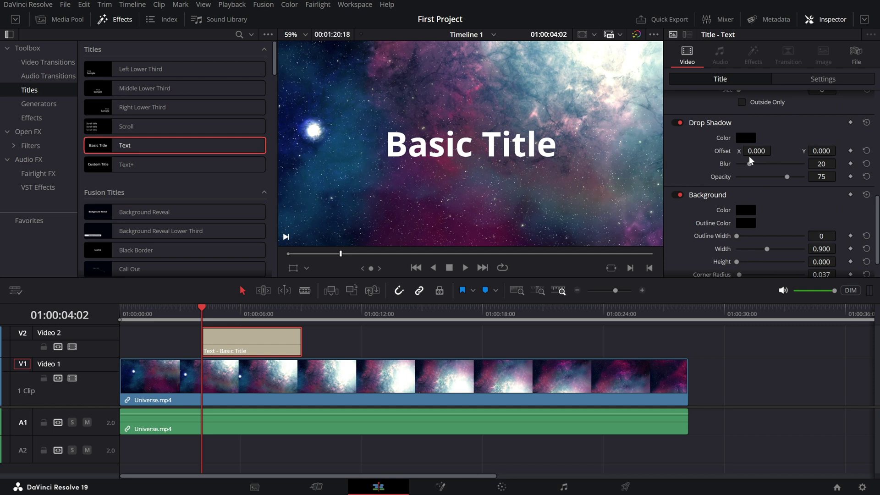
left_click_drag(750, 164, 839, 150)
scroll(747, 184, "up", 3)
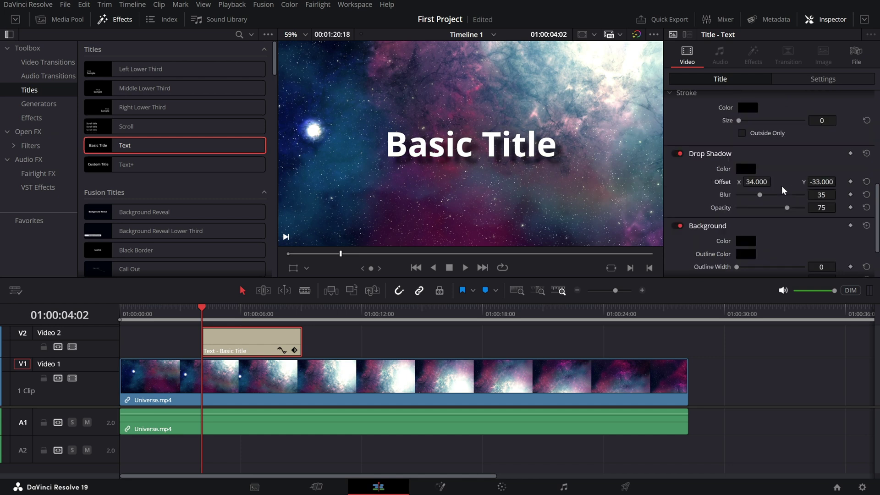
left_click_drag(740, 151, 763, 152)
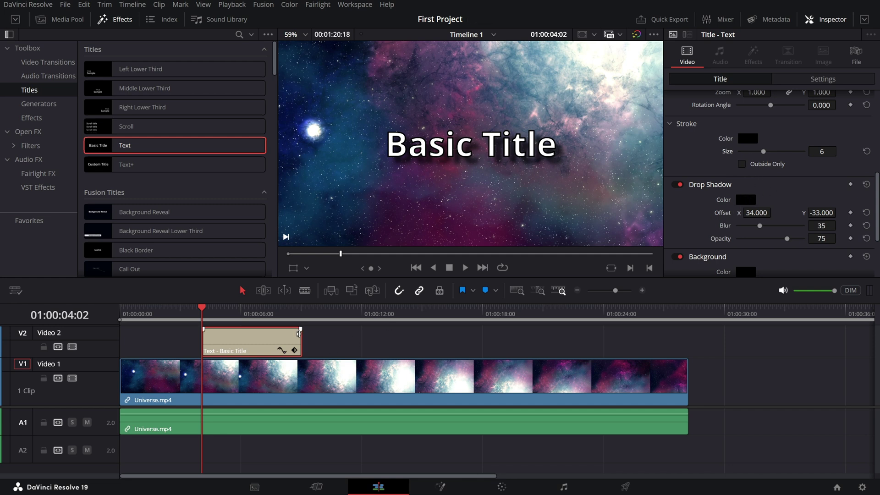
Step: Extend the title clip at both ends, then add a roughly 11-frame fade-in and a fade-out
left_click_drag(301, 339, 345, 339)
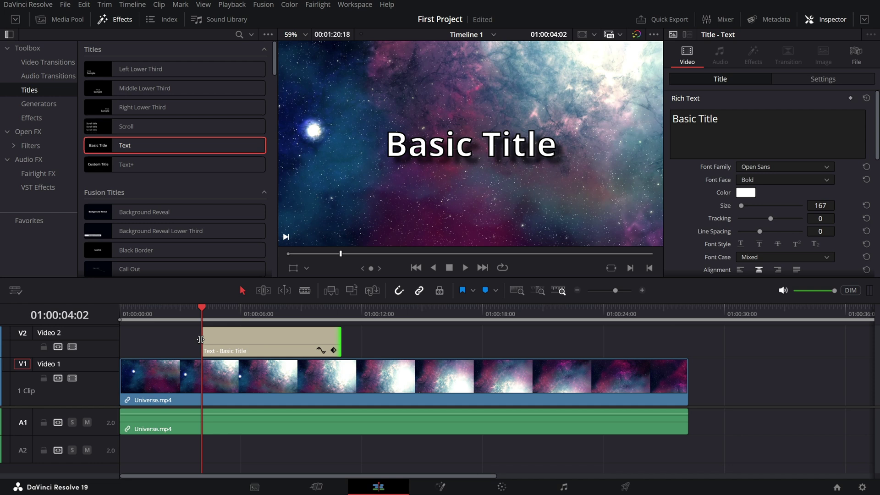
mouse_move(208, 338)
left_mouse_down()
mouse_move(179, 337)
mouse_move(158, 317)
mouse_move(347, 316)
mouse_move(178, 317)
mouse_move(191, 337)
left_mouse_up()
left_click(190, 334)
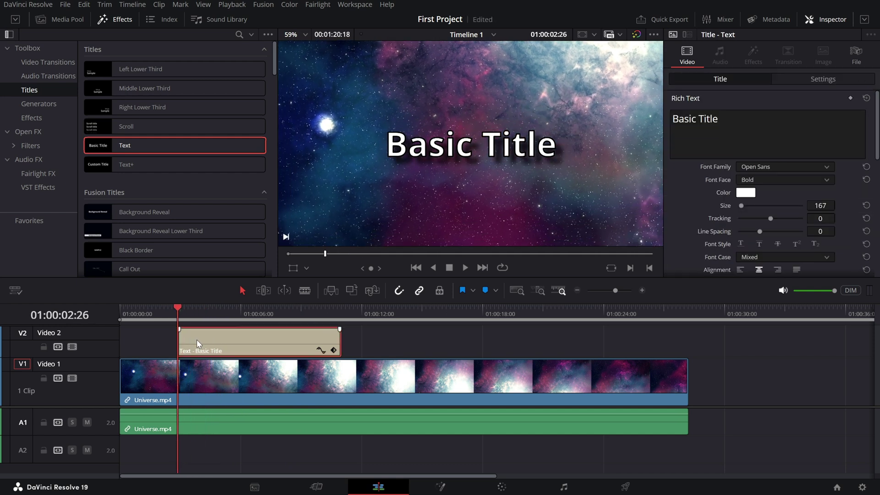
scroll(197, 340, "up", 3)
left_click_drag(286, 329, 343, 329)
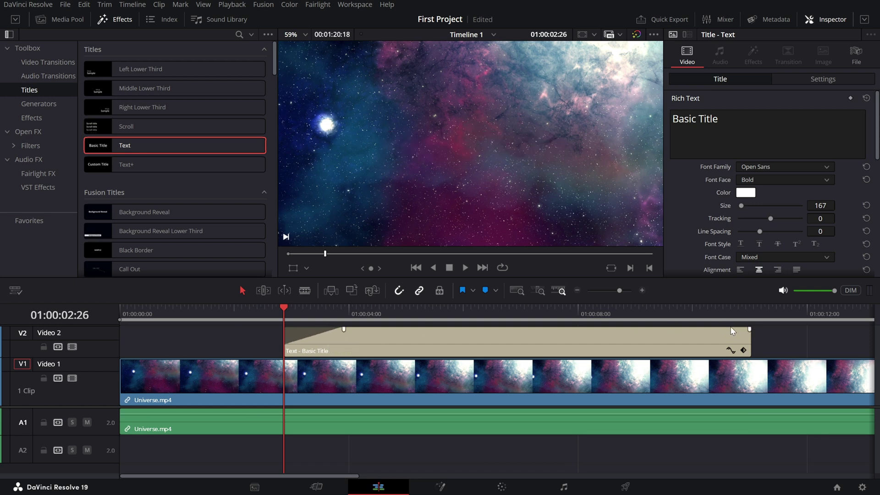
left_click_drag(749, 329, 689, 329)
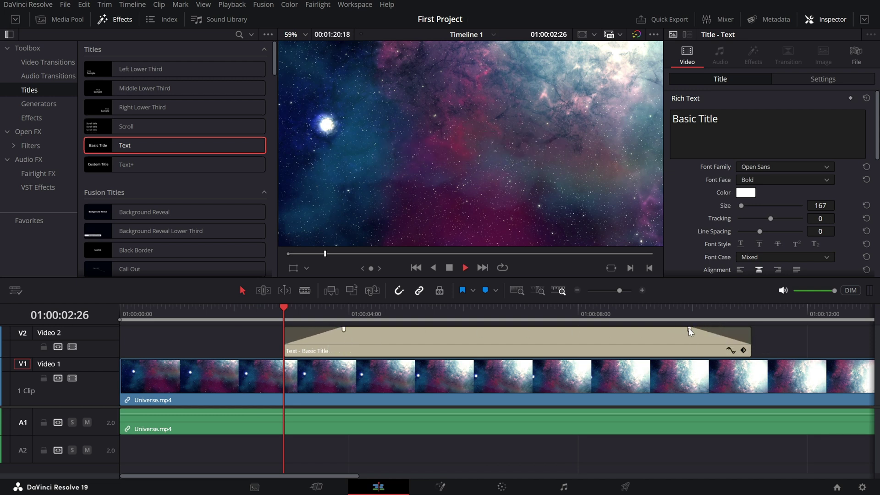
Step: Play back the title to check its fade-in and fade-out
key("space")
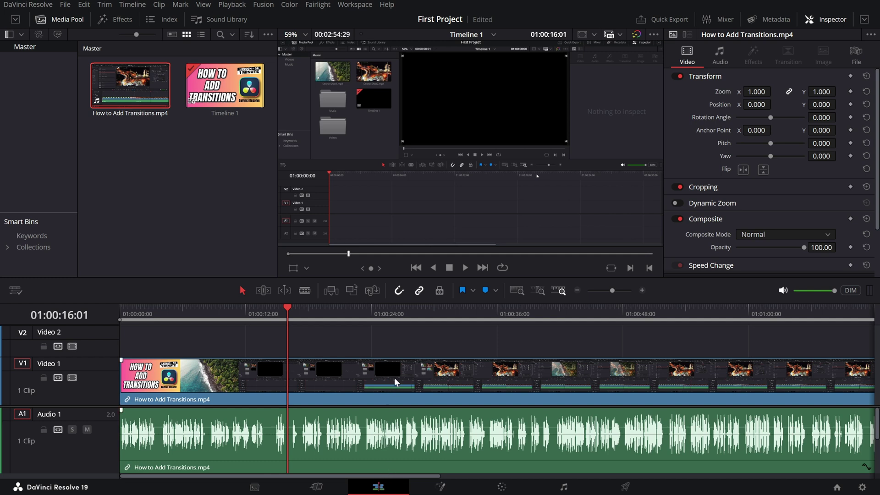
Step: Drag the A1 audio clip's volume line up to about 4.41 dB
left_click_drag(397, 347, 444, 446)
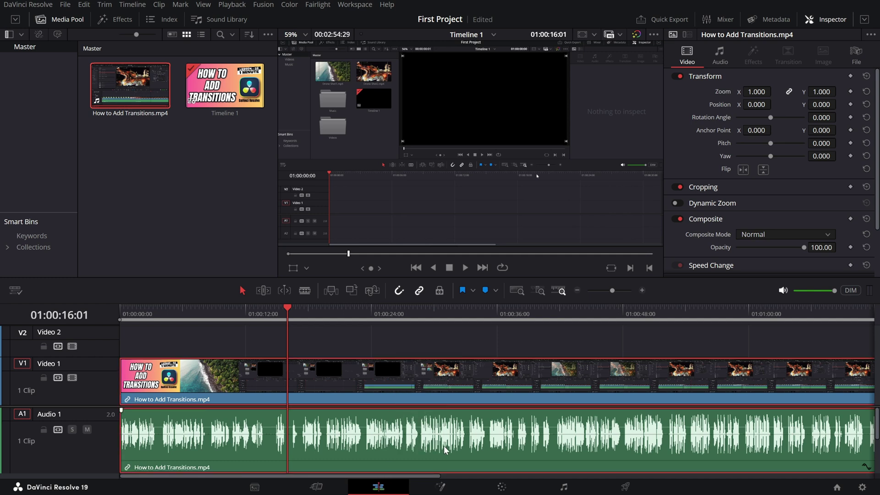
left_click(426, 345)
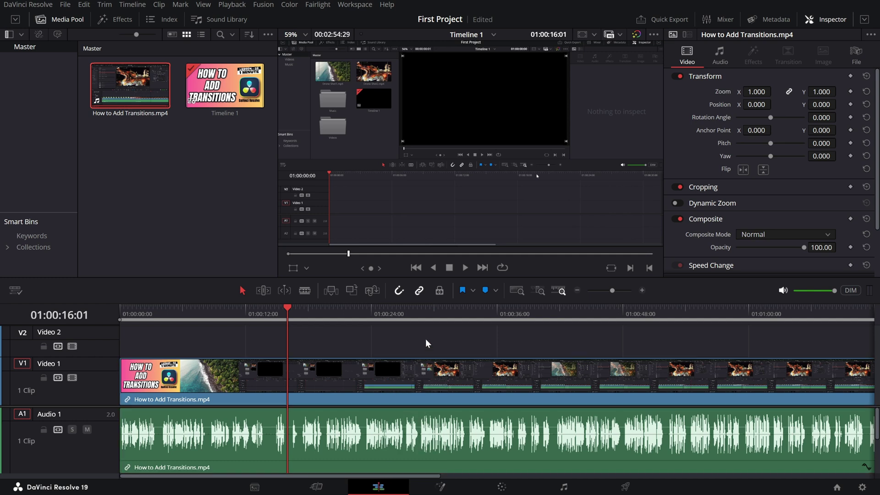
left_click(412, 437)
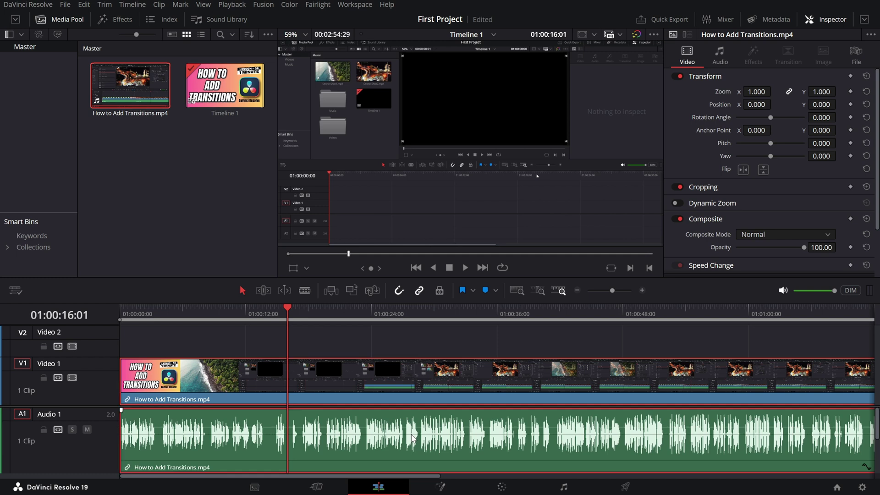
left_click(420, 340)
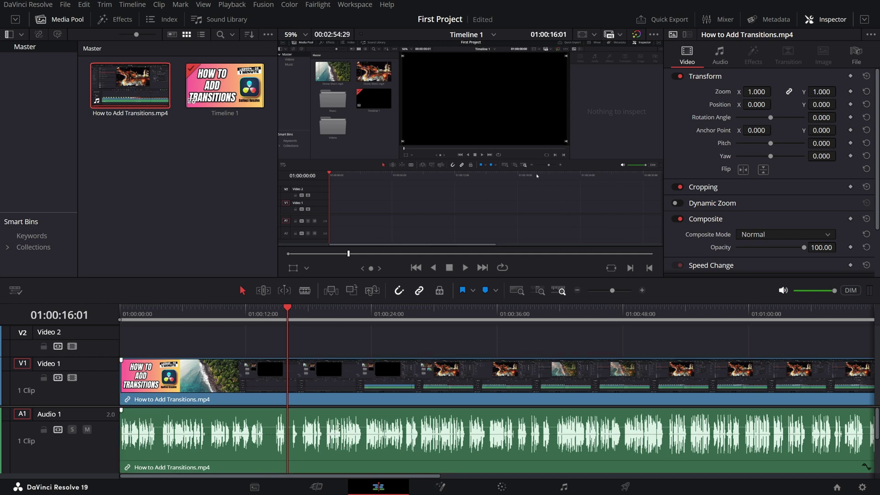
left_click_drag(355, 435, 339, 426)
Step: In the Inspector's Audio tab, set the clip Volume to 5.00 dB
left_click(355, 430)
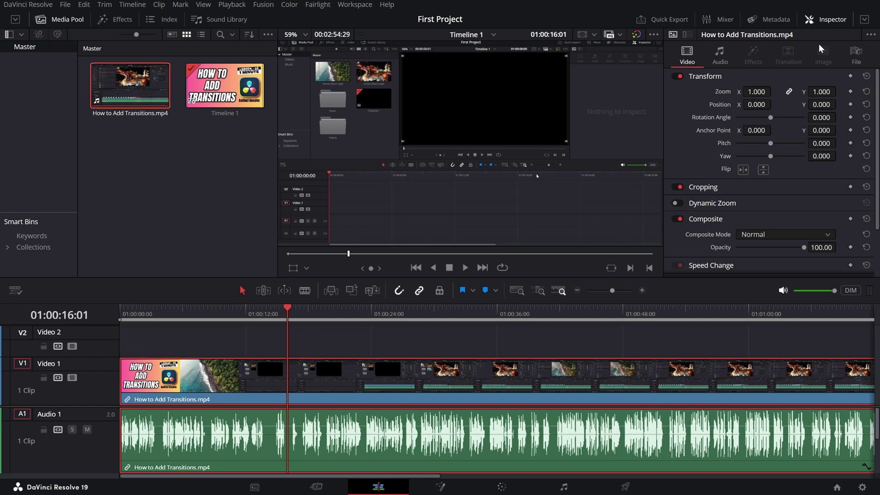
left_click(719, 56)
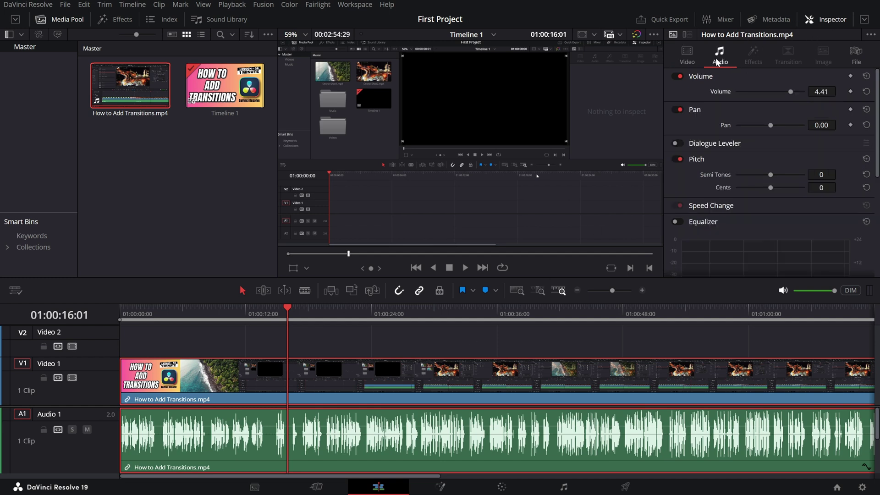
mouse_move(789, 91)
left_mouse_down()
mouse_move(771, 90)
mouse_move(798, 88)
mouse_move(787, 89)
left_mouse_up()
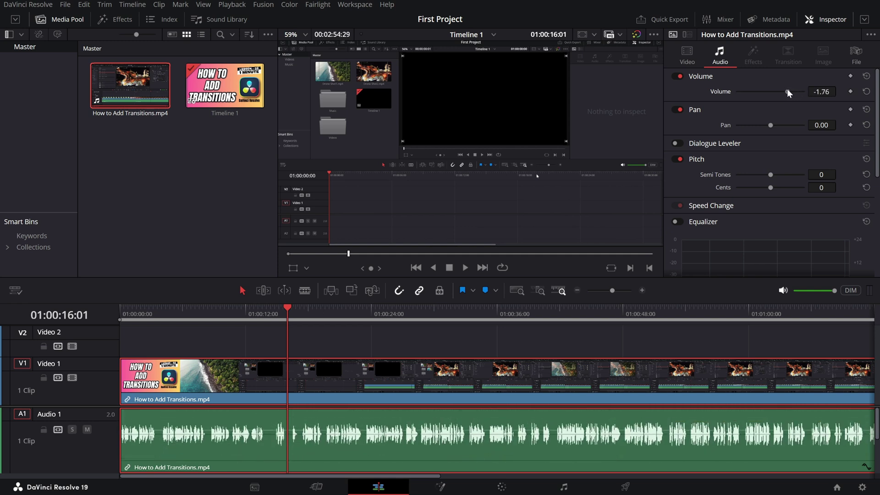
left_click(822, 91)
type("3")
key("Return")
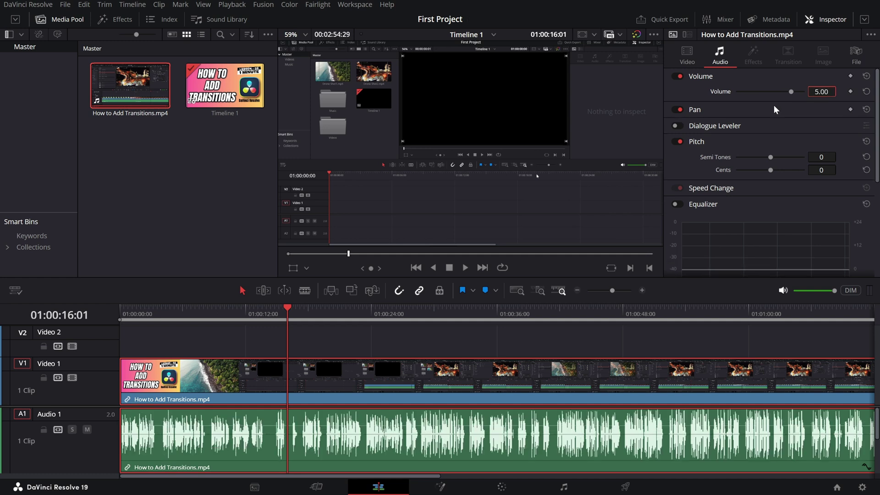
left_click(773, 106)
Step: Add volume keyframes on the audio clip and lower the level at its start, saving the project
left_click(127, 433)
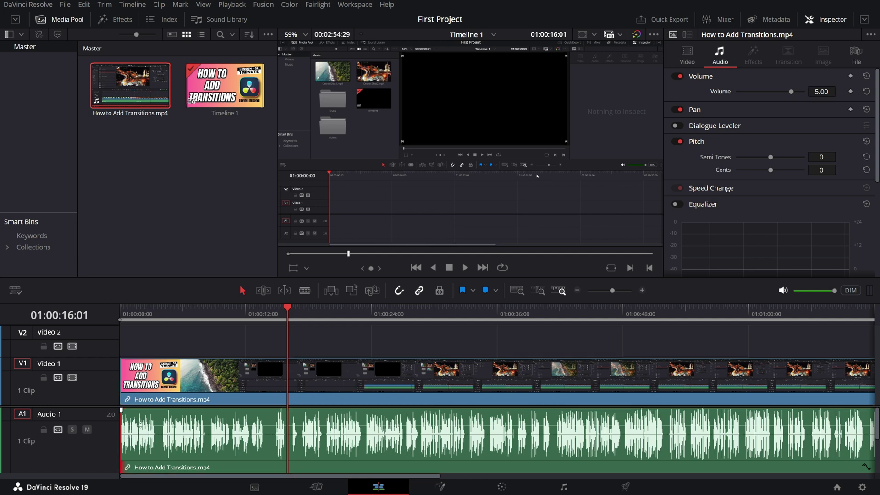
left_click(141, 425, "alt")
key("ctrl+s")
left_click(273, 426, "alt")
left_click_drag(140, 425, 135, 437)
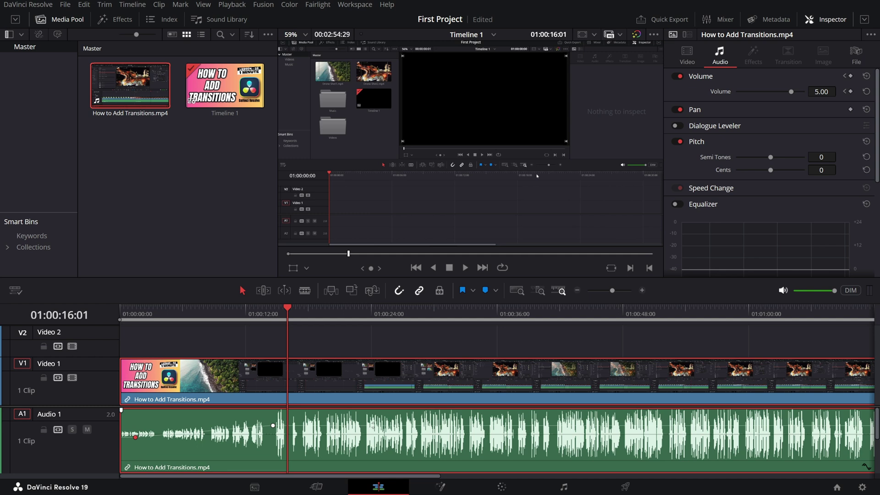
key("ctrl+s")
Step: Add a later keyframe and lower the following level to 4.15, then save
left_click(366, 425, "alt")
left_click_drag(371, 426, 392, 427)
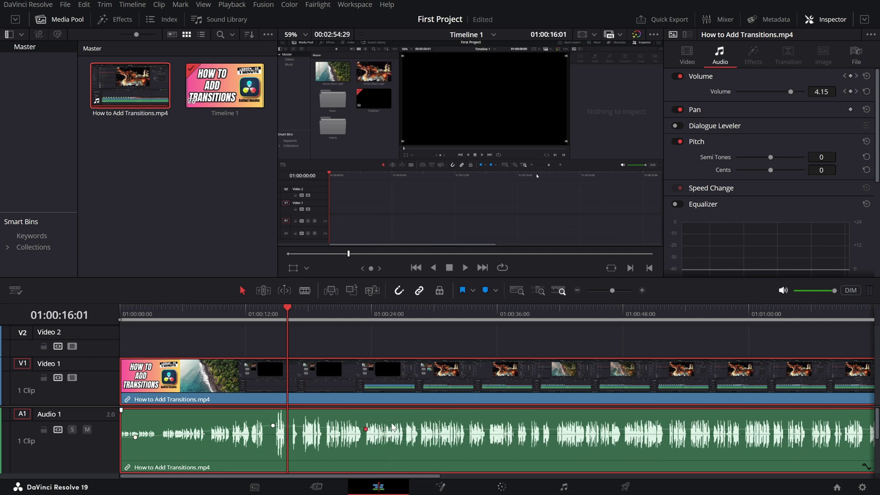
key("ctrl+s")
Step: Reset the volume keyframes, set the clip volume to -5.73, and mute Audio 1
left_click(867, 92)
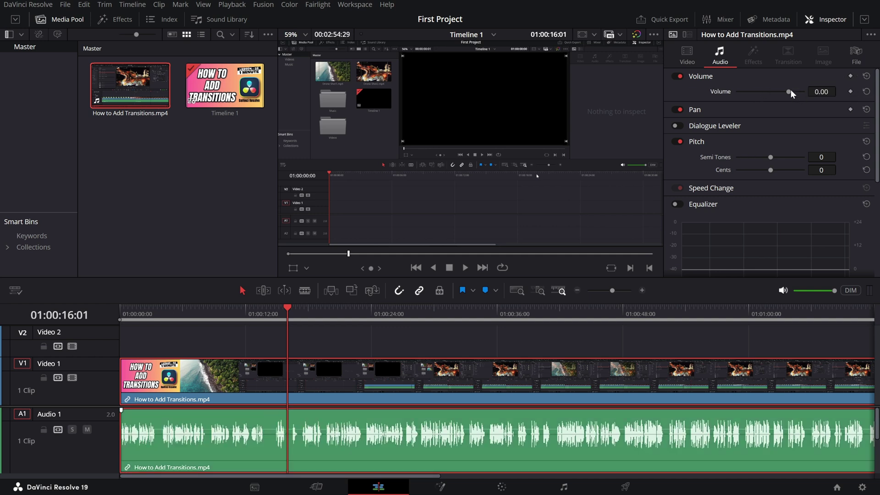
left_click_drag(790, 89, 730, 94)
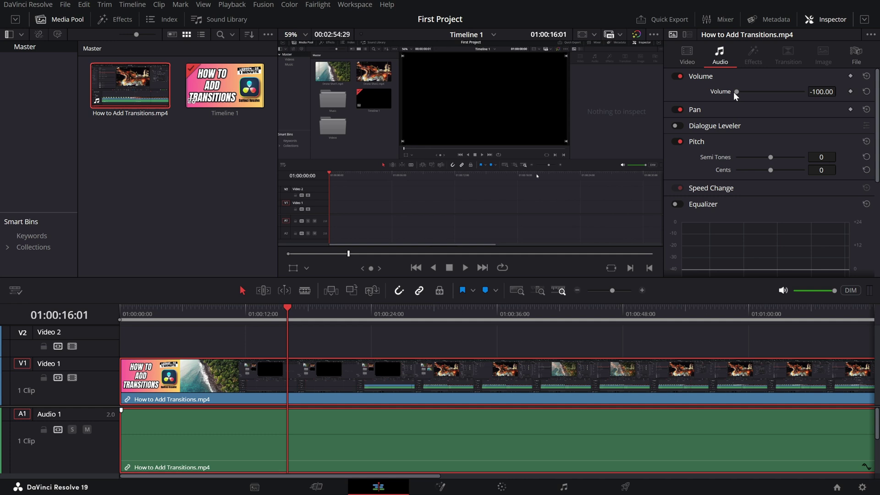
left_click_drag(735, 92, 785, 92)
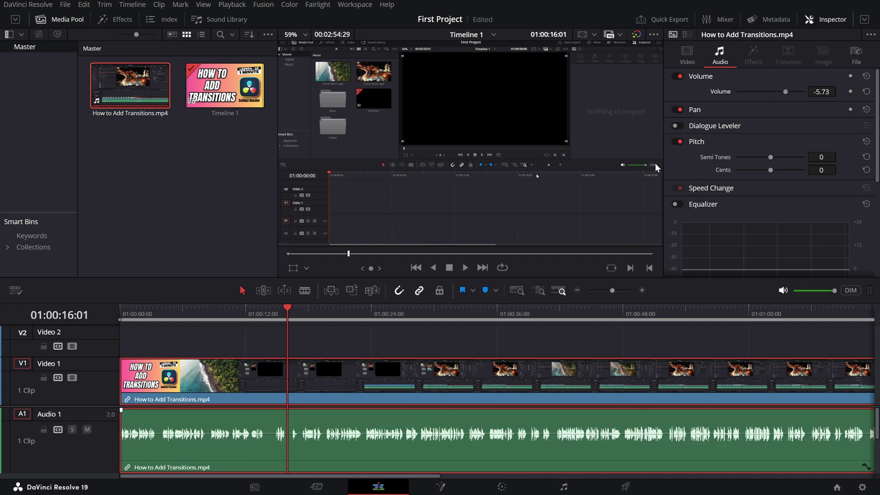
left_click(89, 427)
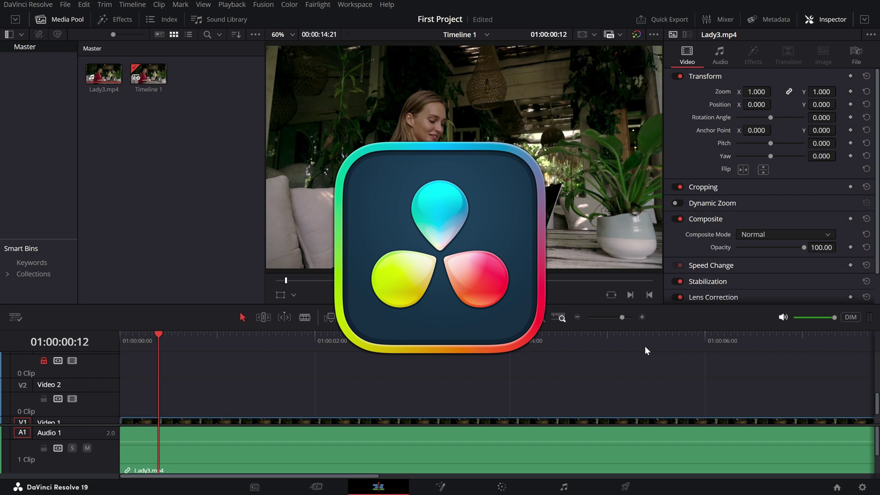
Step: Scroll the Lady3.mp4 timeline so the V1 and V2 tracks are visible
scroll(265, 399, "down", 2)
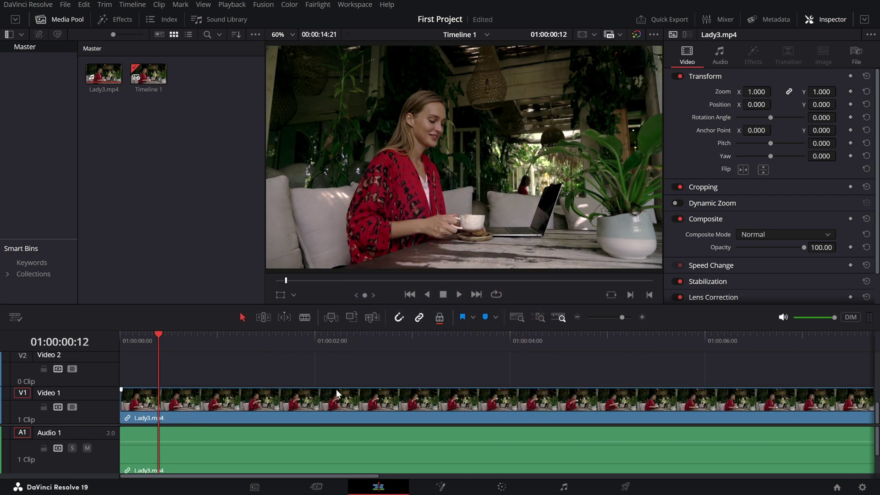
Step: On the Deliver page, try the YouTube 1080p render preset from the preset strip
left_click(625, 487)
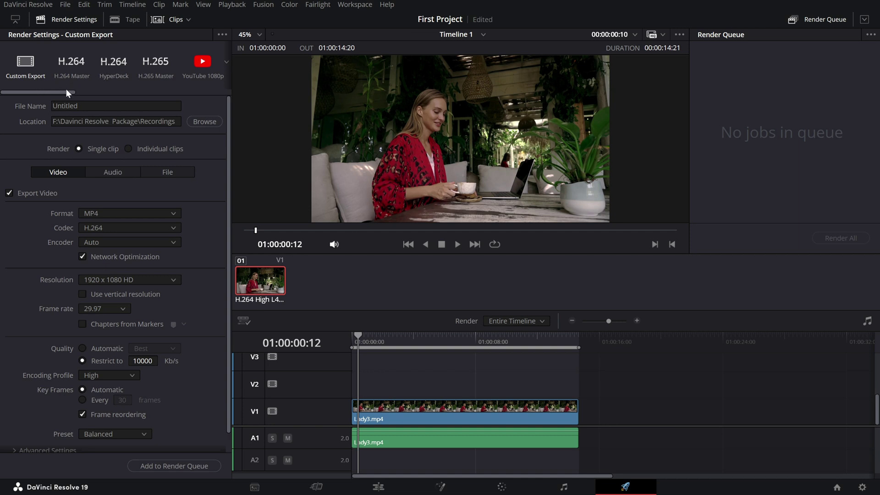
scroll(69, 90, "right", 3)
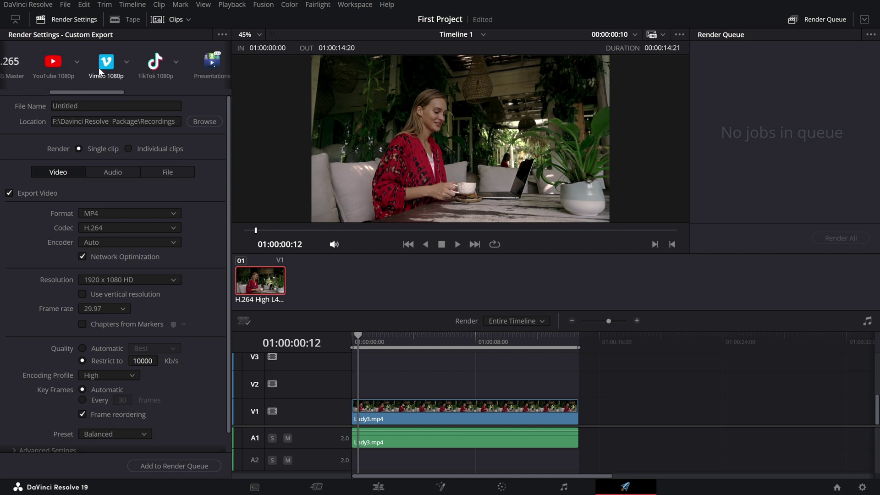
left_click_drag(111, 92, 82, 92)
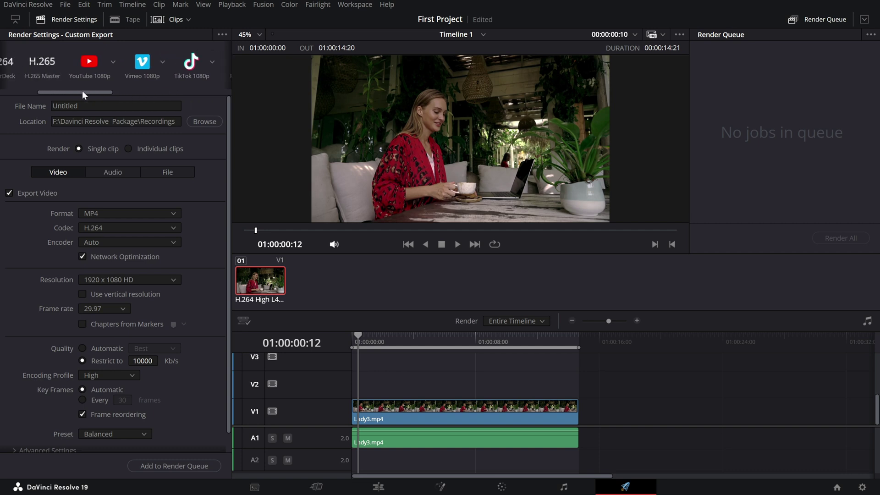
left_click(90, 63)
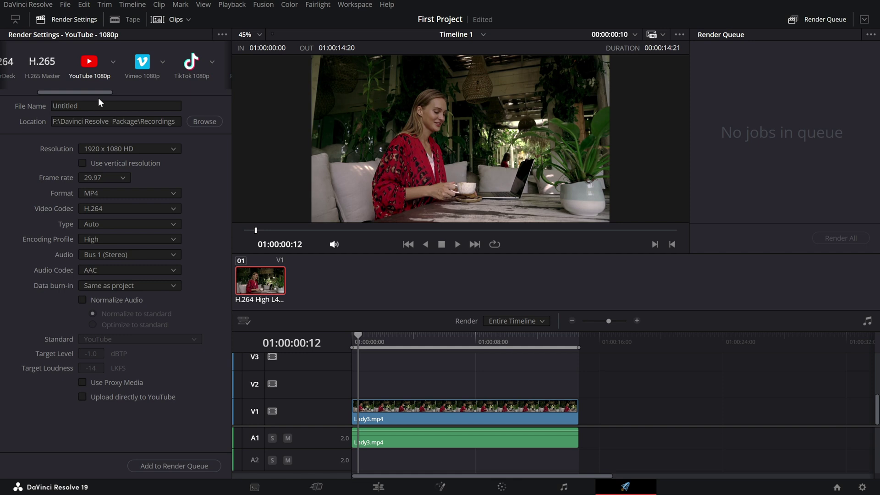
left_click_drag(97, 90, 56, 90)
Step: Return to the Custom Export preset and name the output file 'Export'
left_click(26, 62)
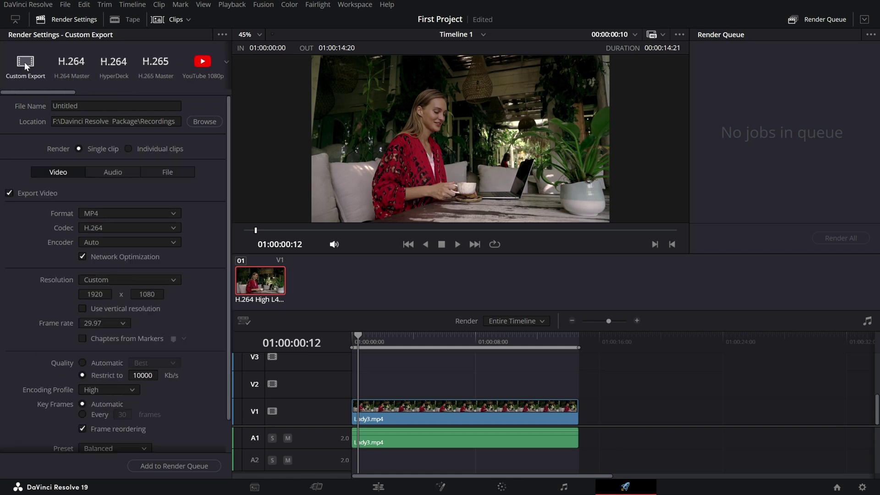
double_click(75, 106)
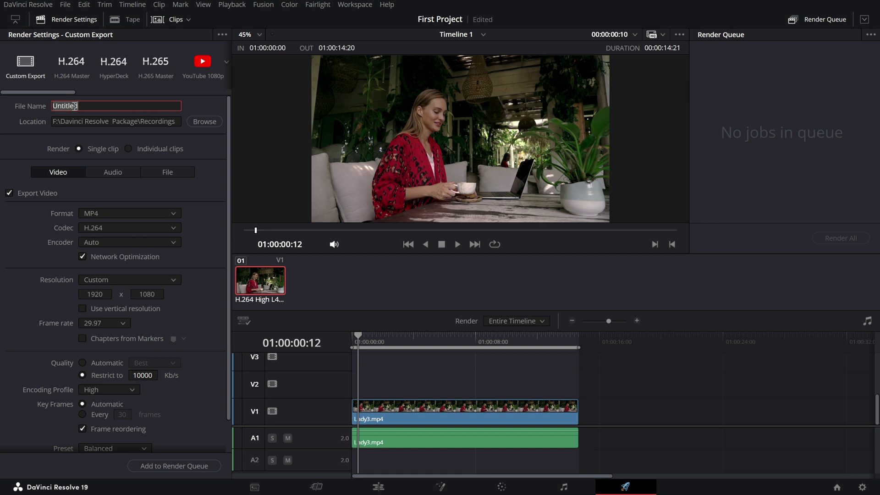
type("Export")
Step: Confirm MP4 as the format and H.264 as the codec, then check the render range options
left_click(97, 212)
scroll(105, 279, "down", 2)
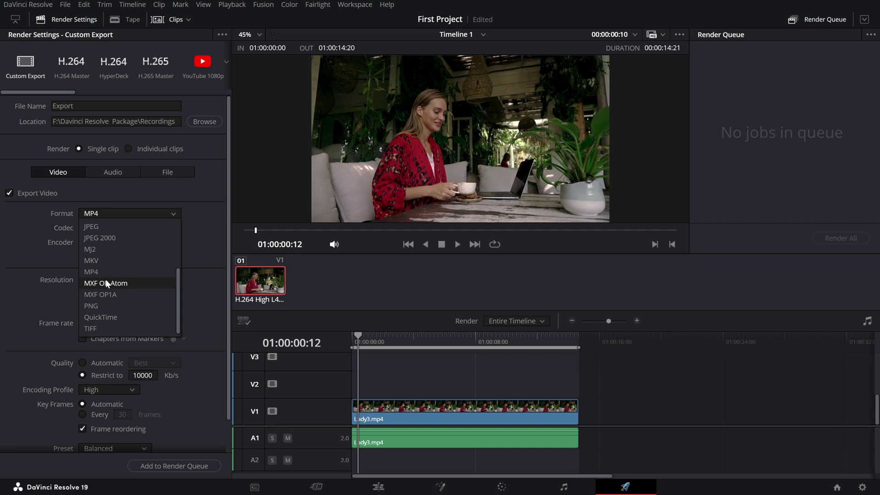
left_click(176, 271)
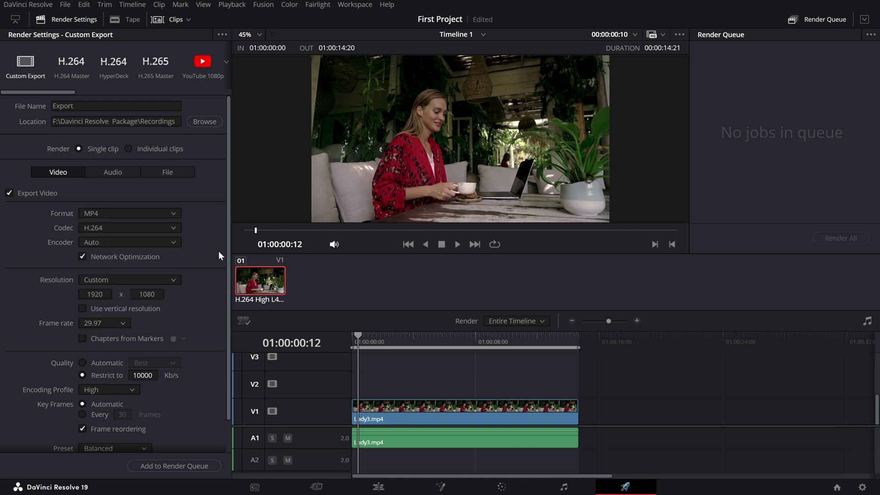
left_click(117, 227)
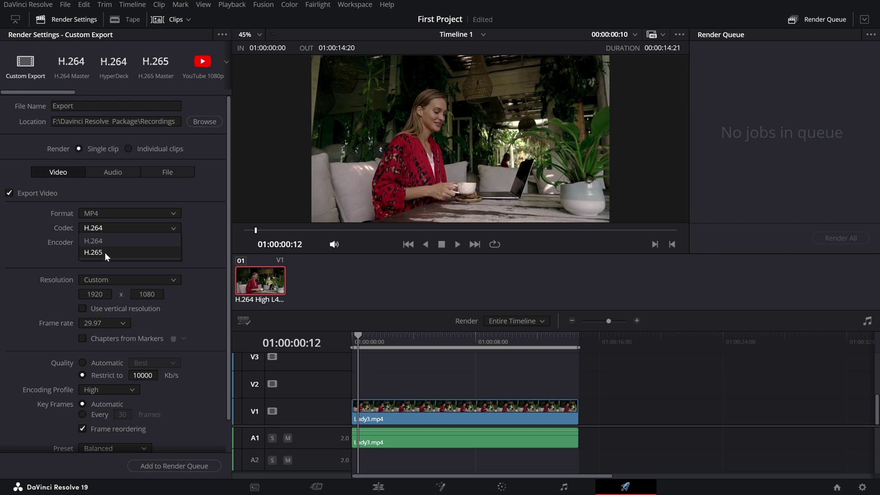
left_click(202, 250)
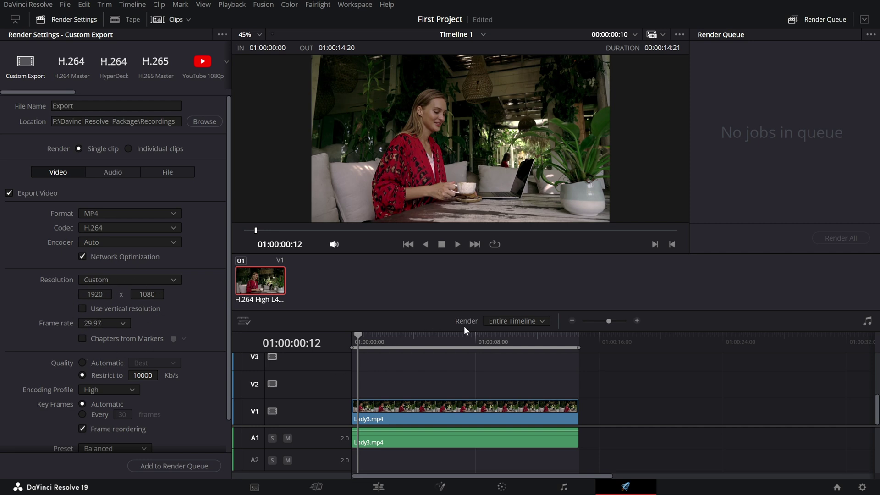
left_click(508, 321)
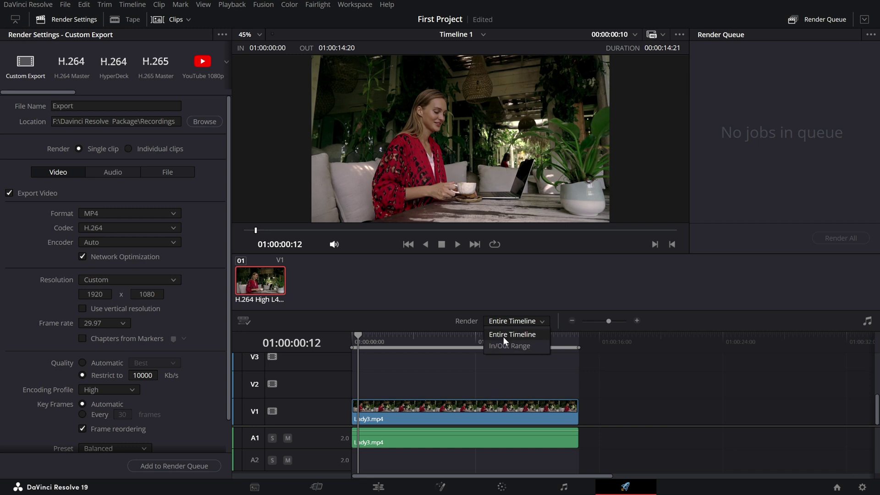
Step: Keep Entire Timeline, add Timeline 1 as Export.mp4 to the render queue, and render it
left_click(502, 334)
scroll(183, 374, "down", 2)
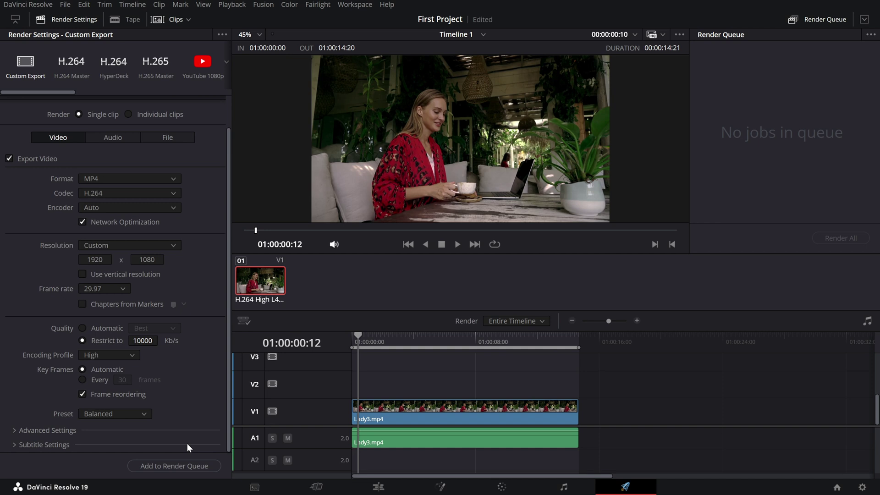
left_click(178, 466)
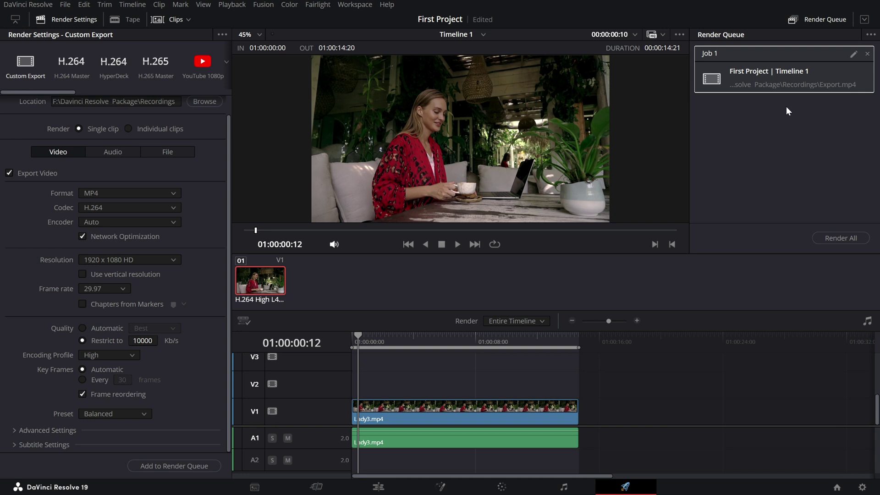
left_click(842, 238)
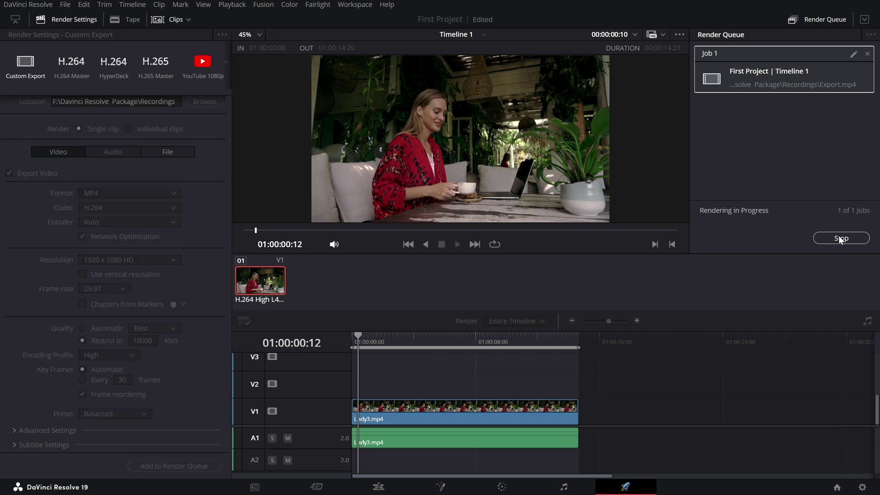